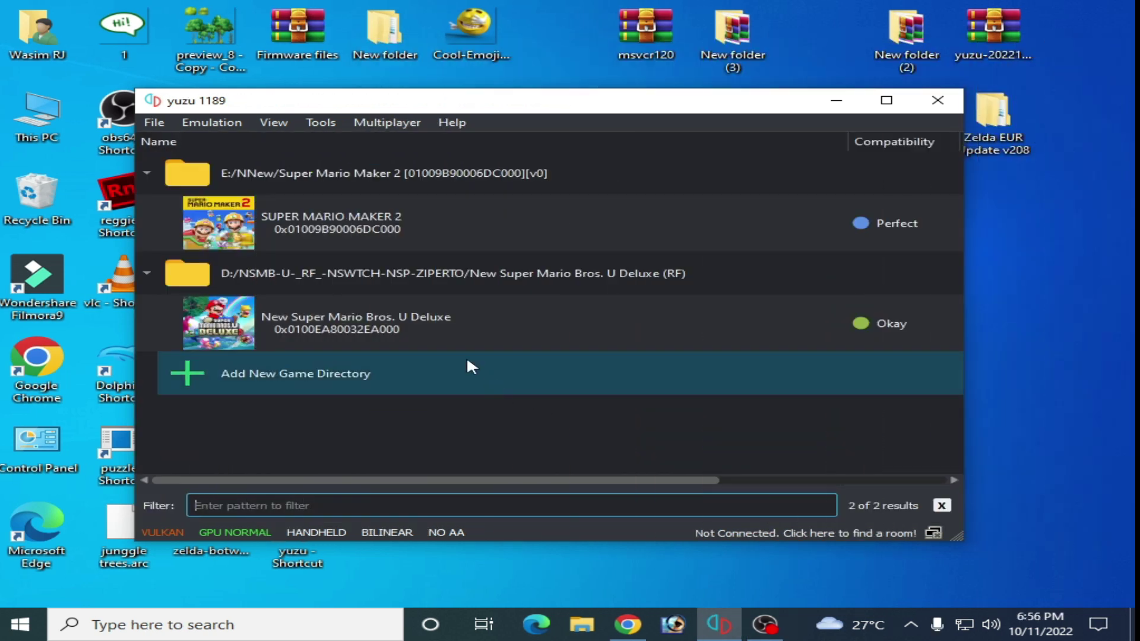
- Remove all transferable shader/pipeline caches for New Super Mario Bros. U Deluxe and confirm
click(406, 332)
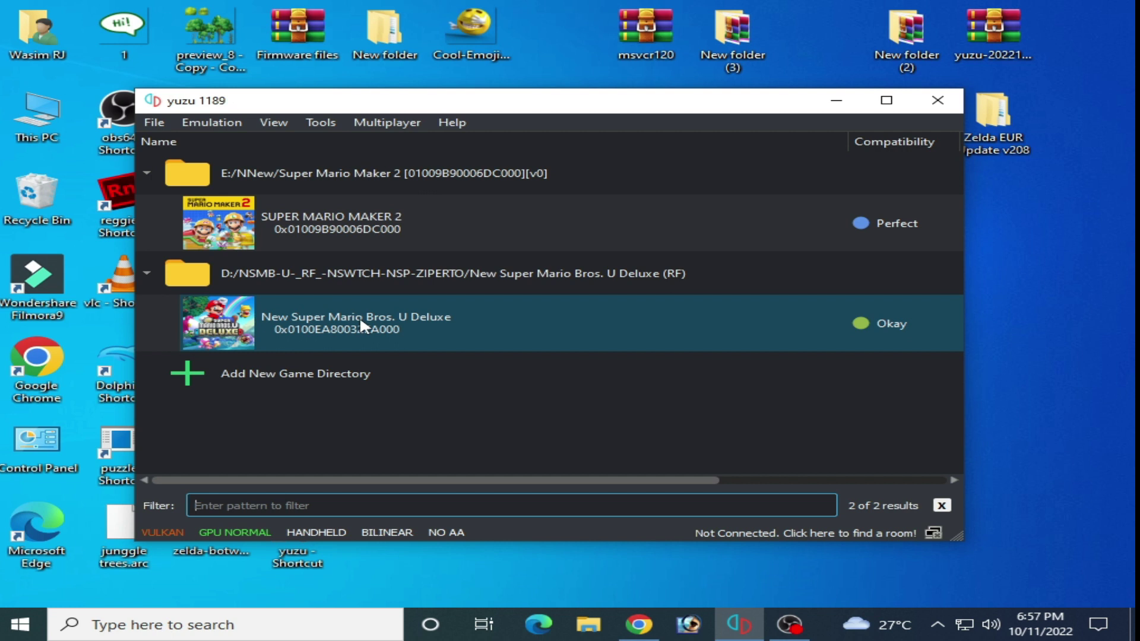
right_click(309, 316)
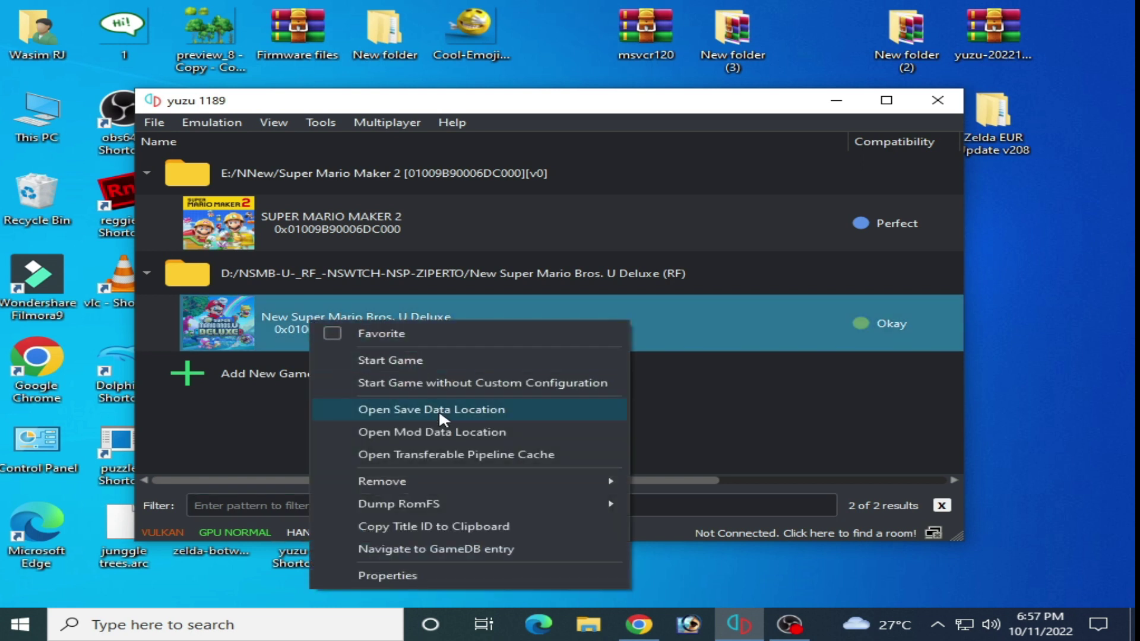
mouse_move(384, 480)
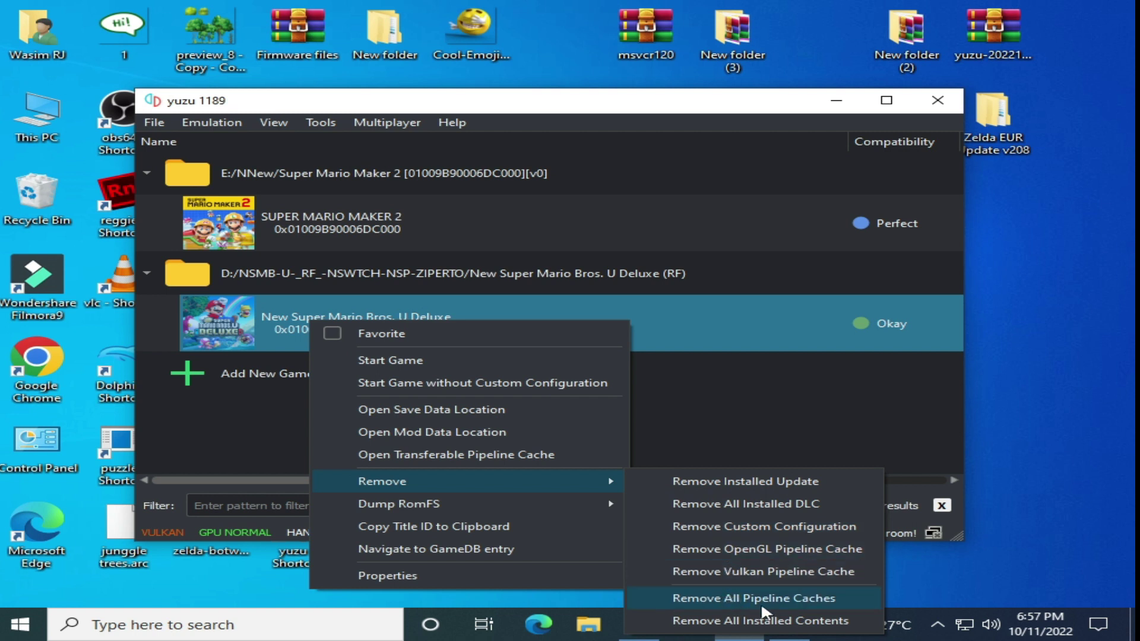
click(746, 595)
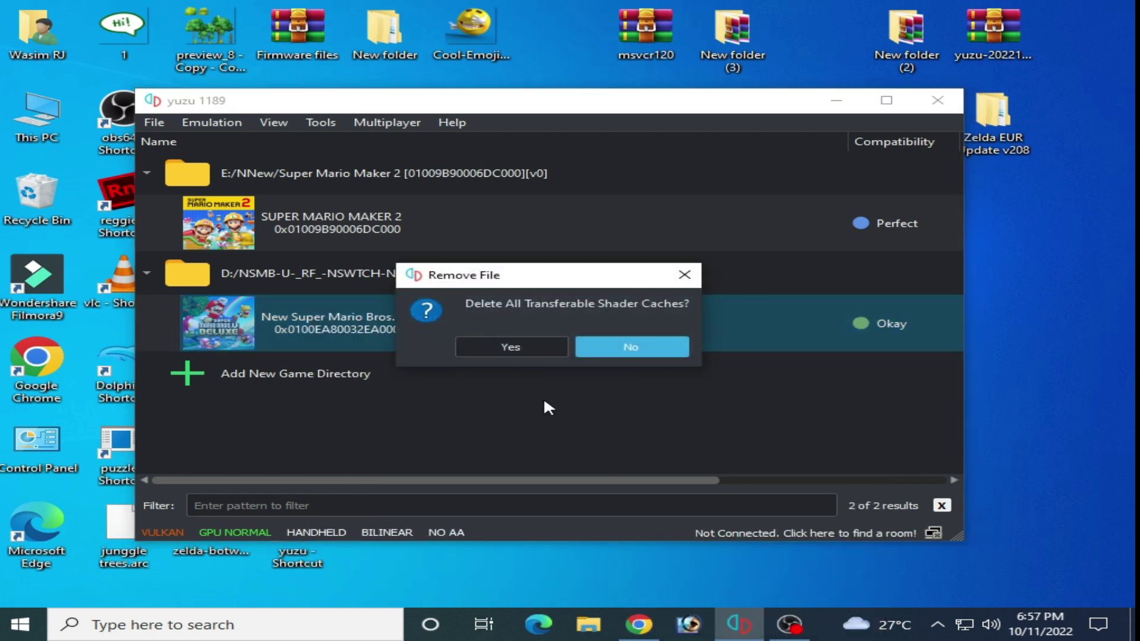
click(518, 348)
click(684, 351)
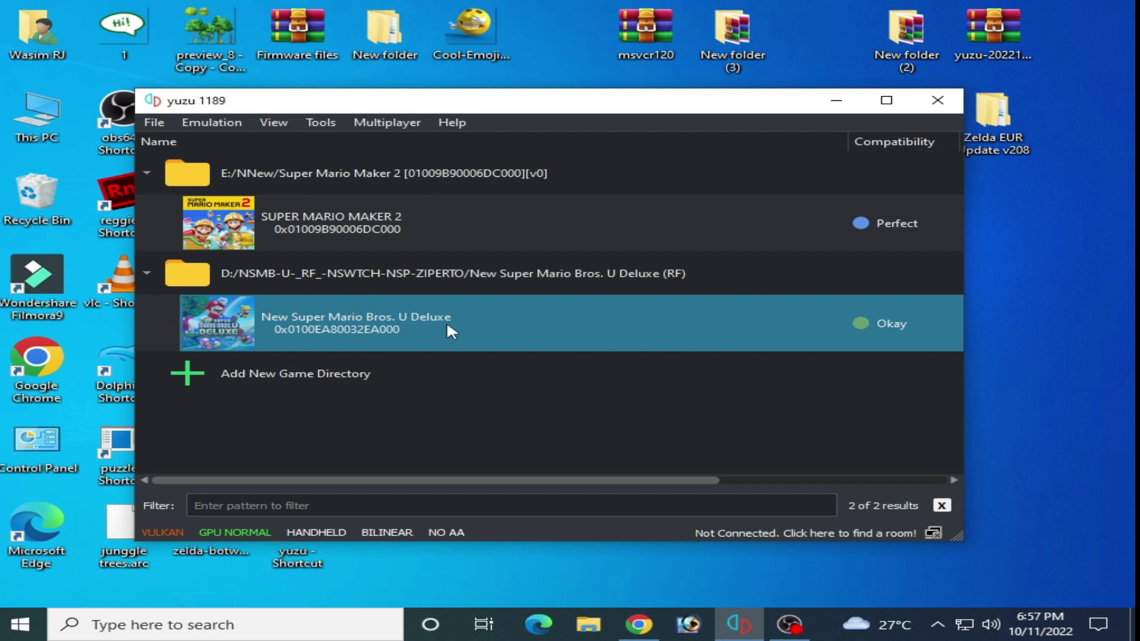
- Delete rp_savedata.dat from the game's save data folder 0100EA80032EA000 and close the folder
right_click(352, 311)
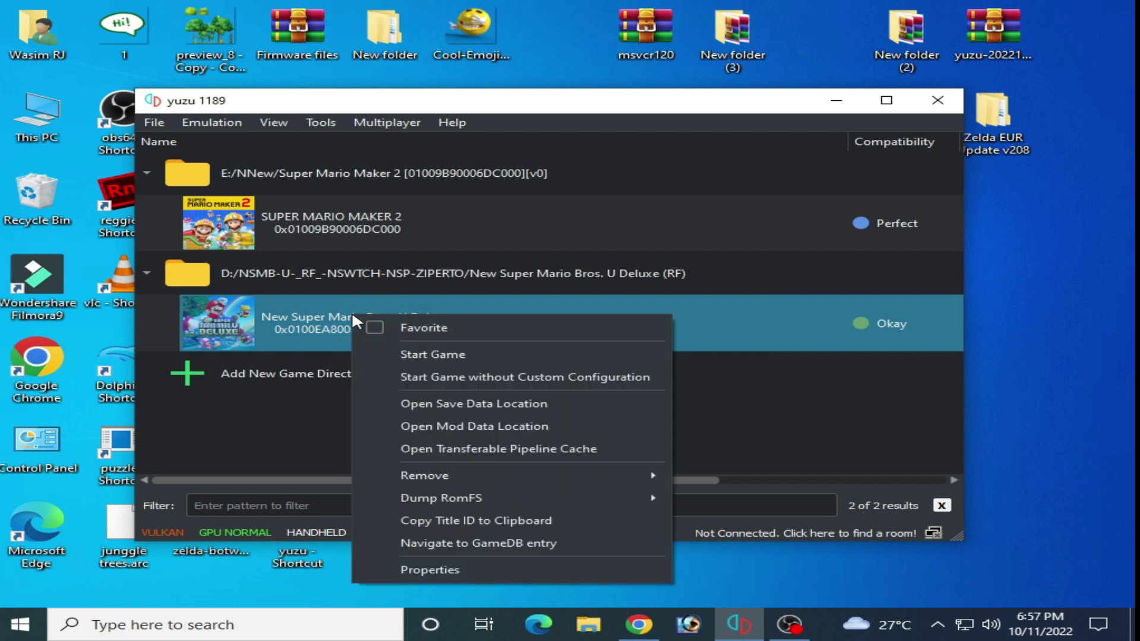
click(472, 402)
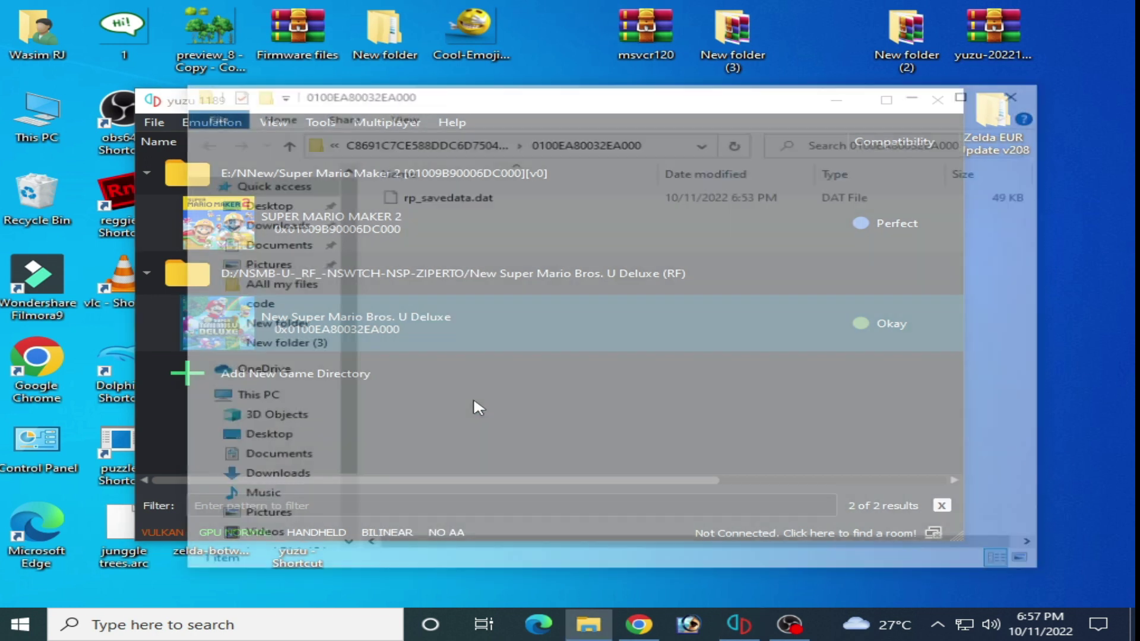
right_click(463, 204)
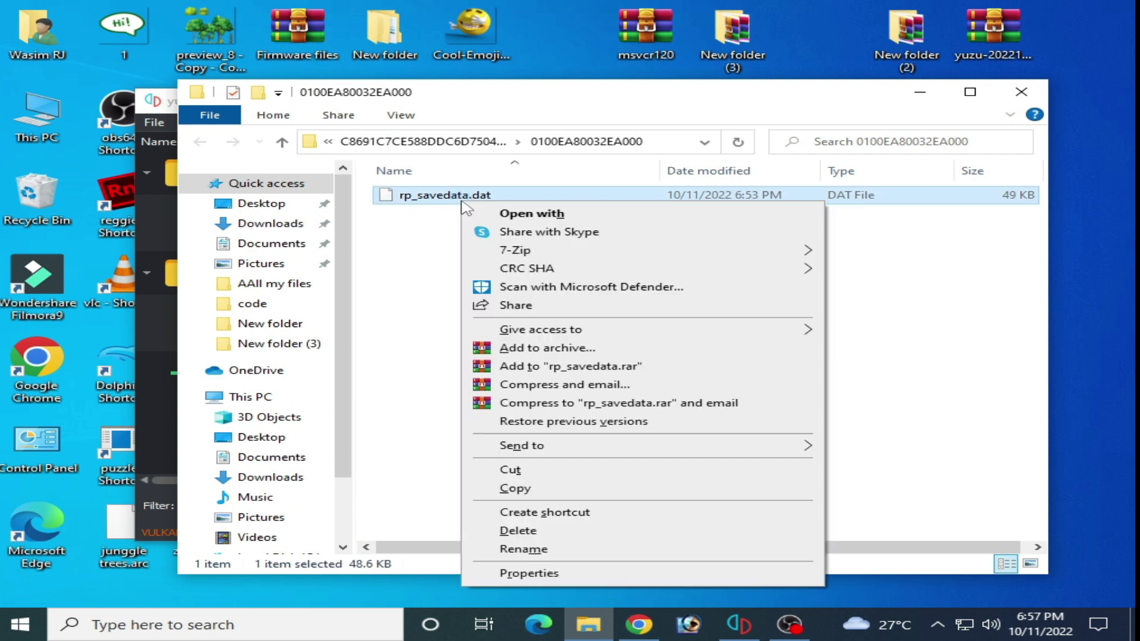
click(514, 533)
click(663, 383)
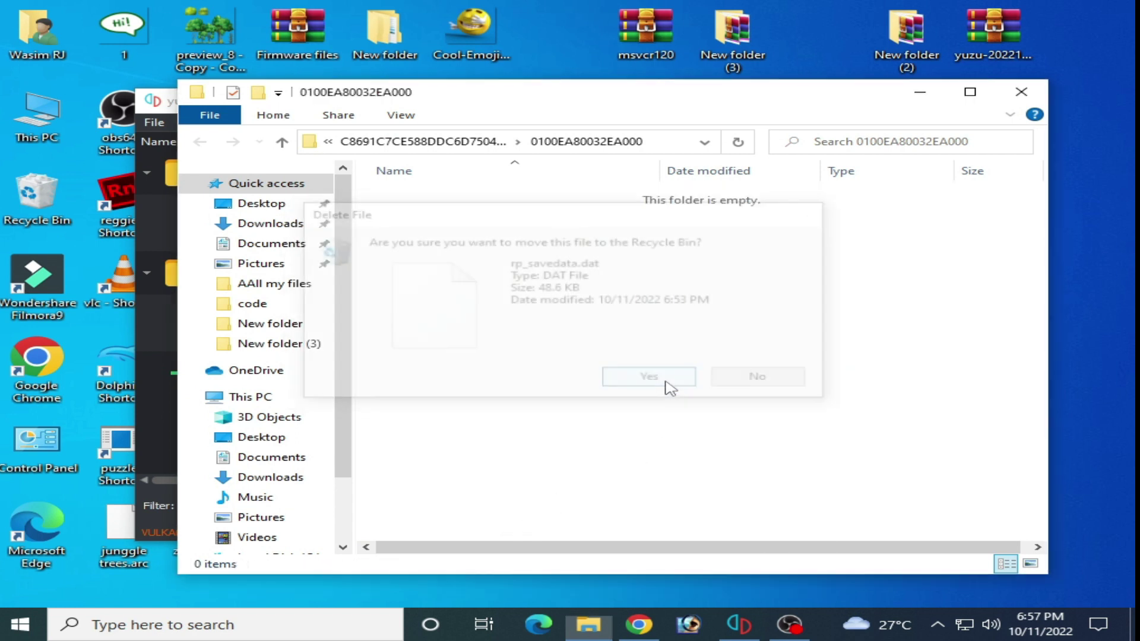
click(1012, 104)
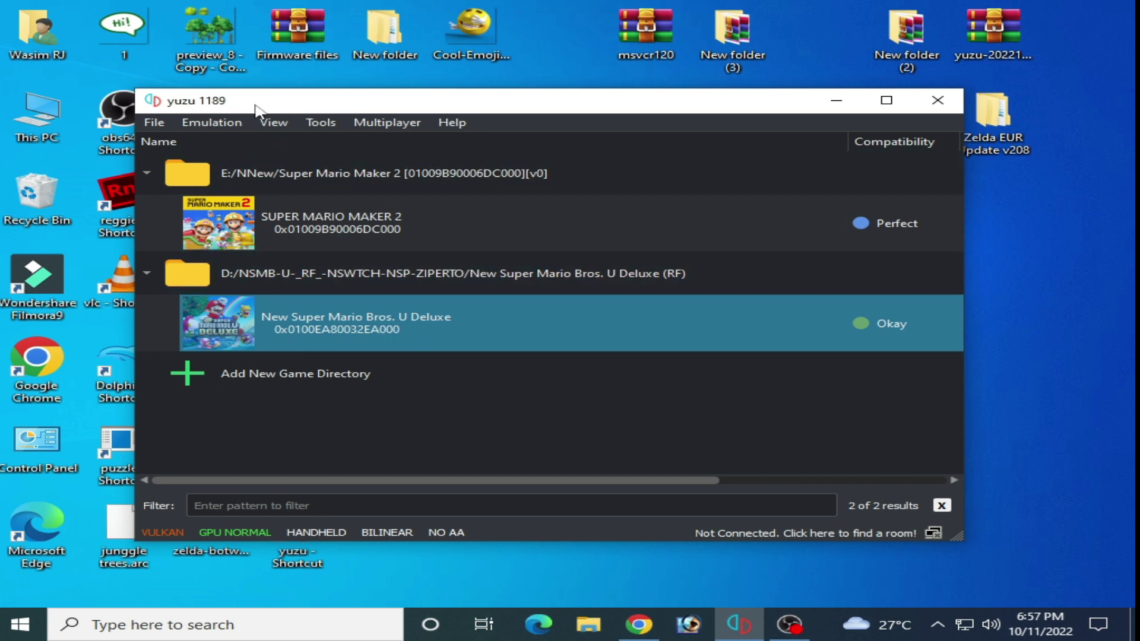
- Open yuzu's data folder and go into its keys folder containing prod.keys
click(156, 125)
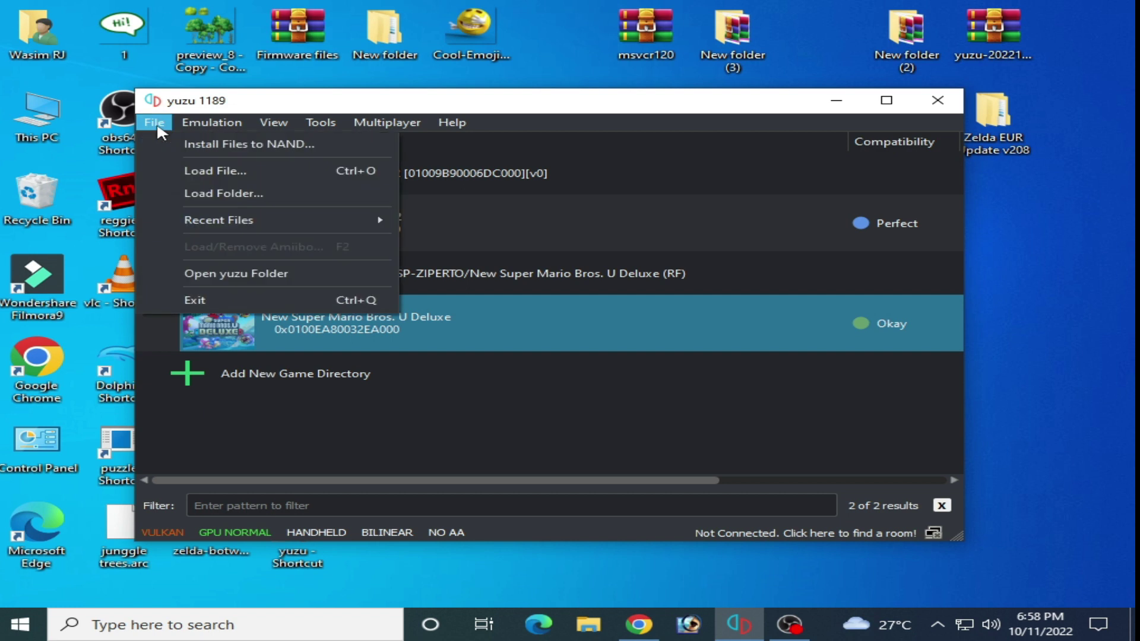
click(265, 275)
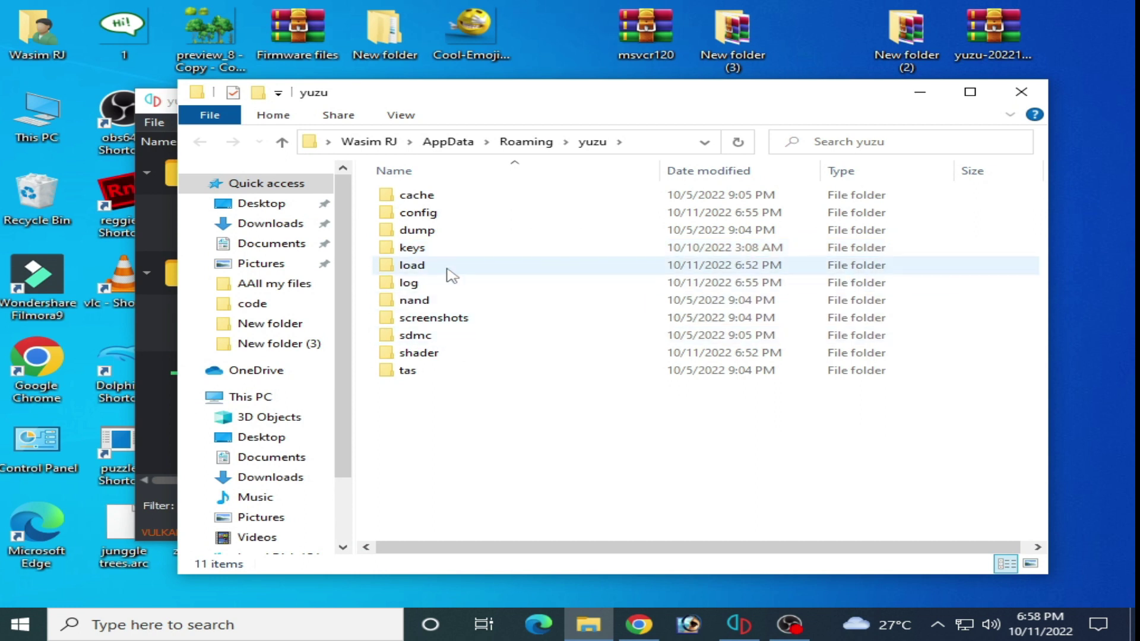
click(425, 253)
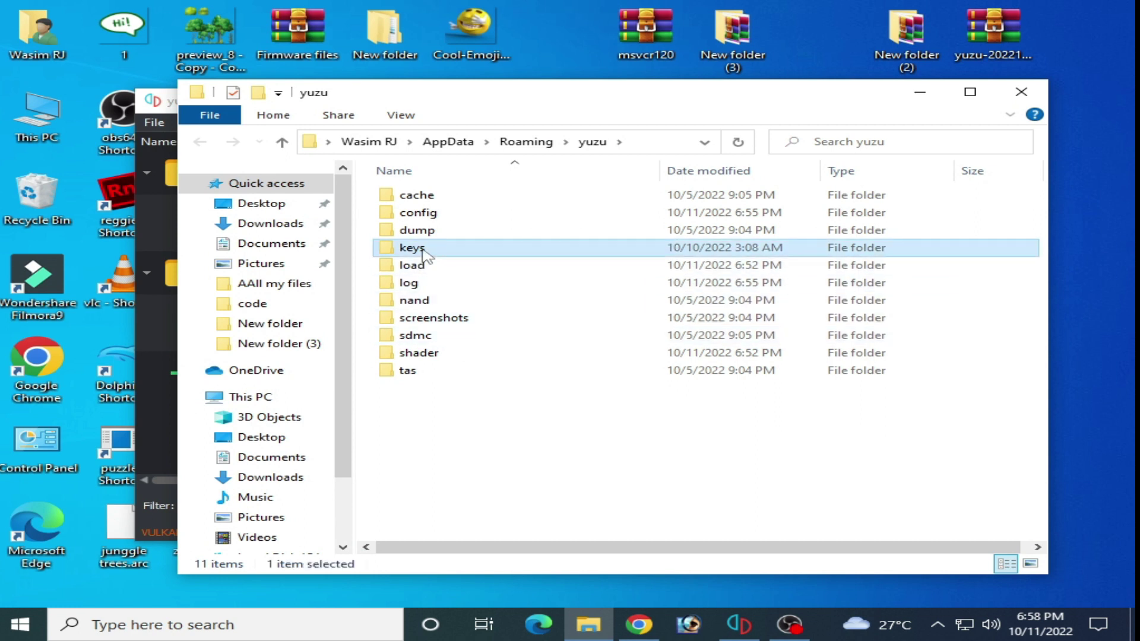
double_click(425, 254)
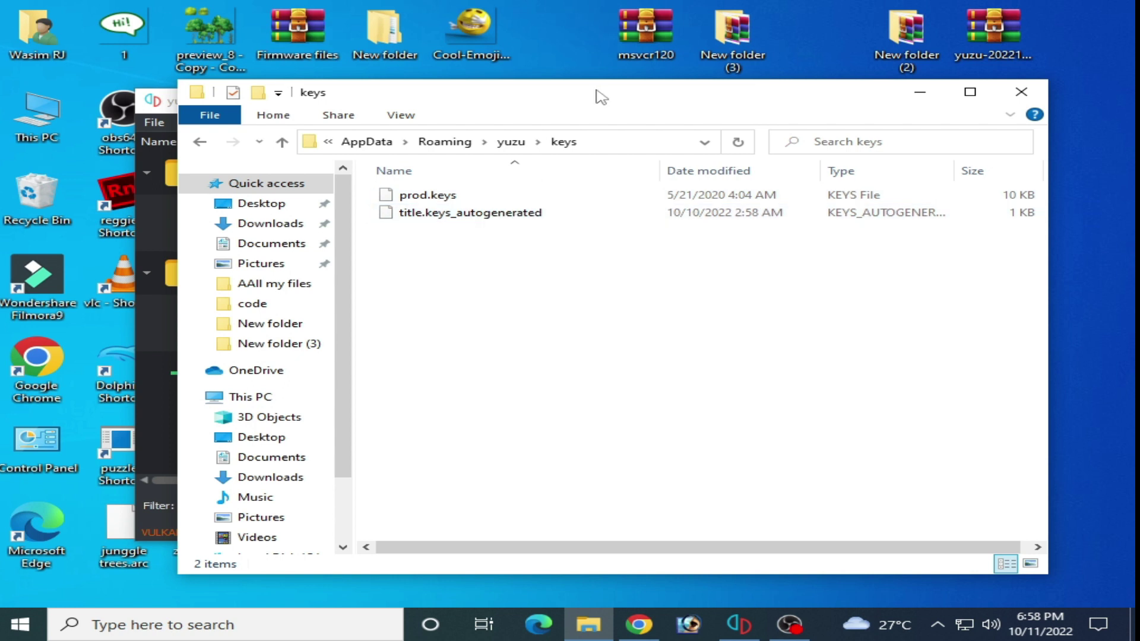
- Extract the prodkeyss archive in New folder (3) and arrange its folder beside the keys folder
drag(598, 96, 505, 158)
click(728, 65)
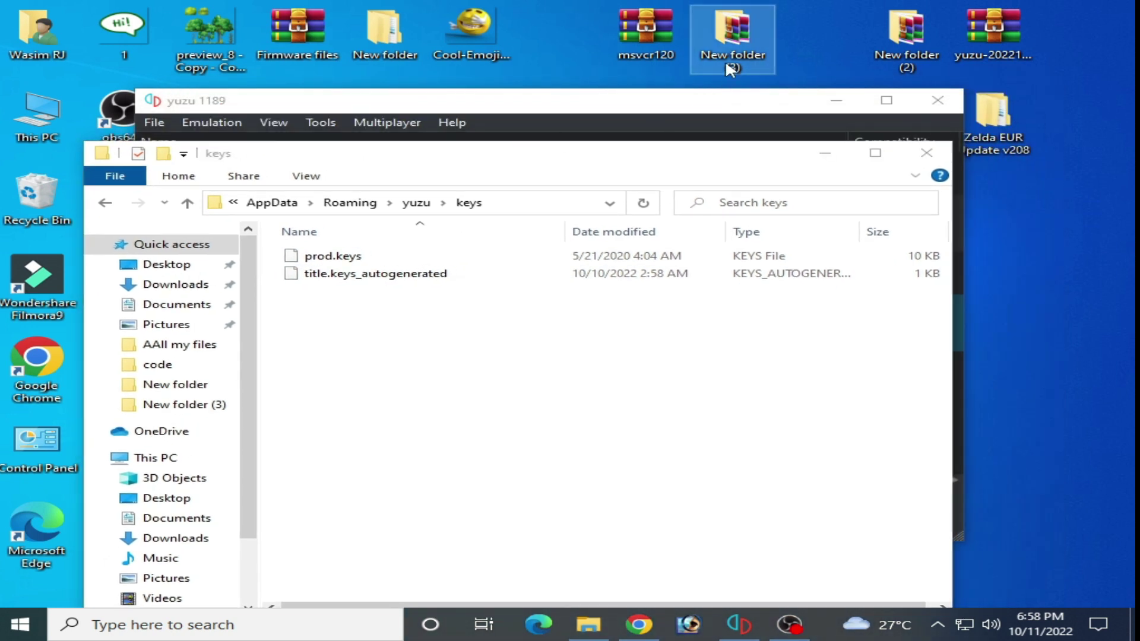
double_click(728, 64)
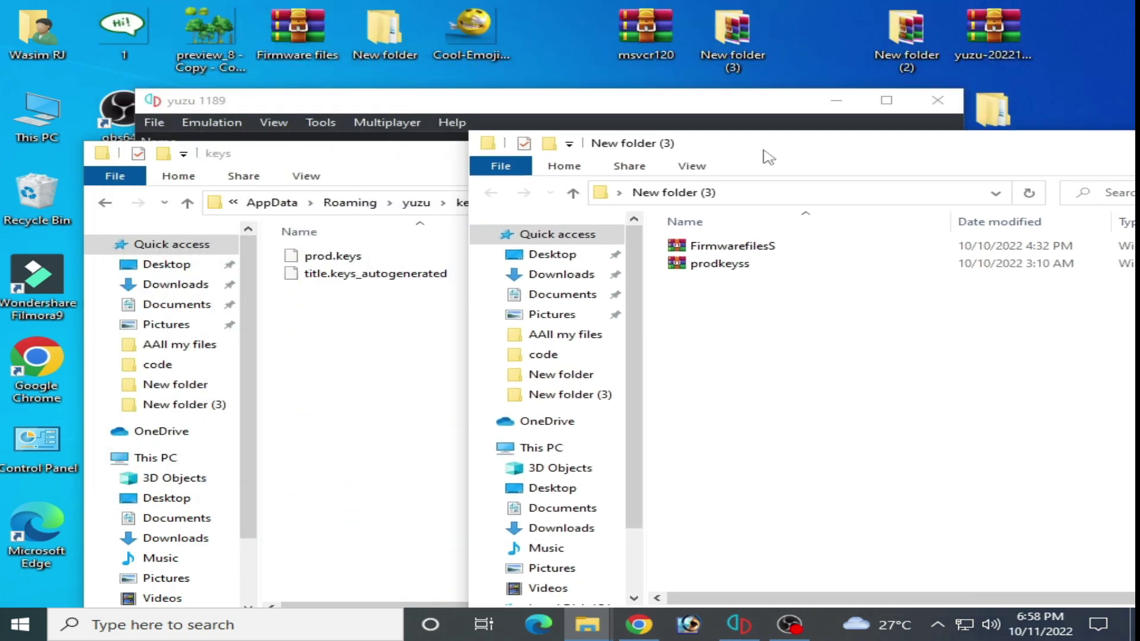
click(708, 268)
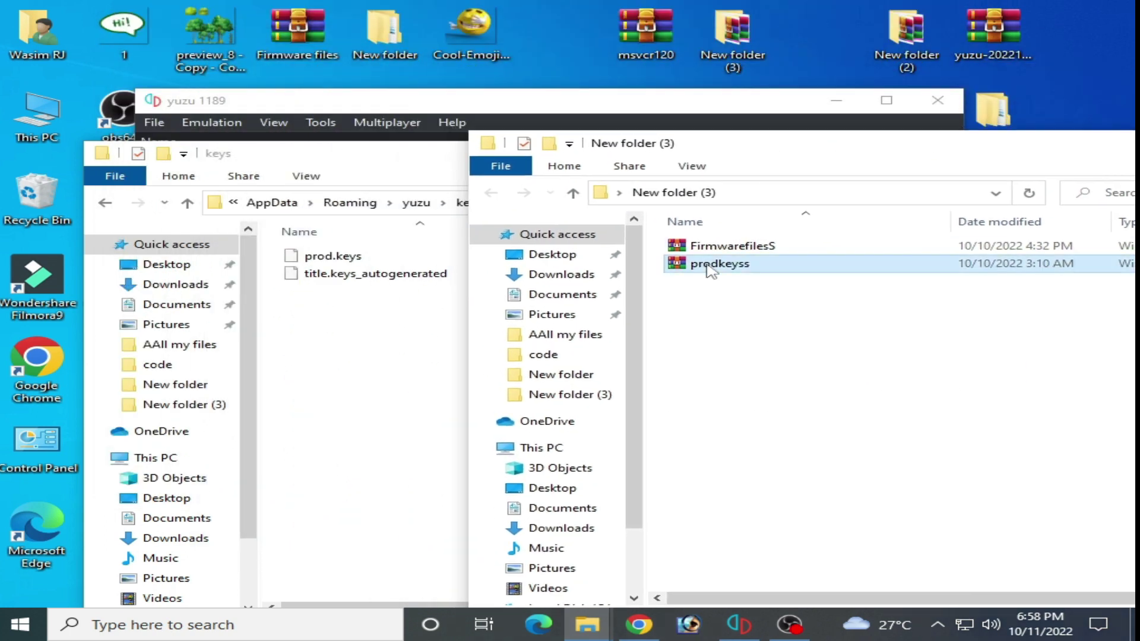
right_click(709, 268)
click(766, 307)
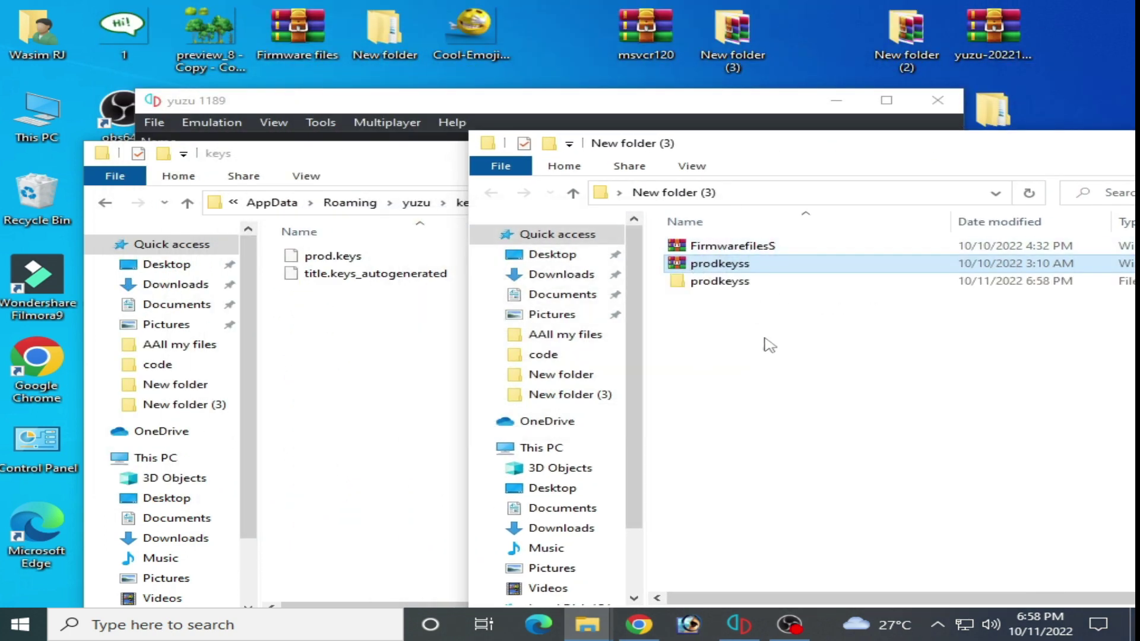
double_click(728, 281)
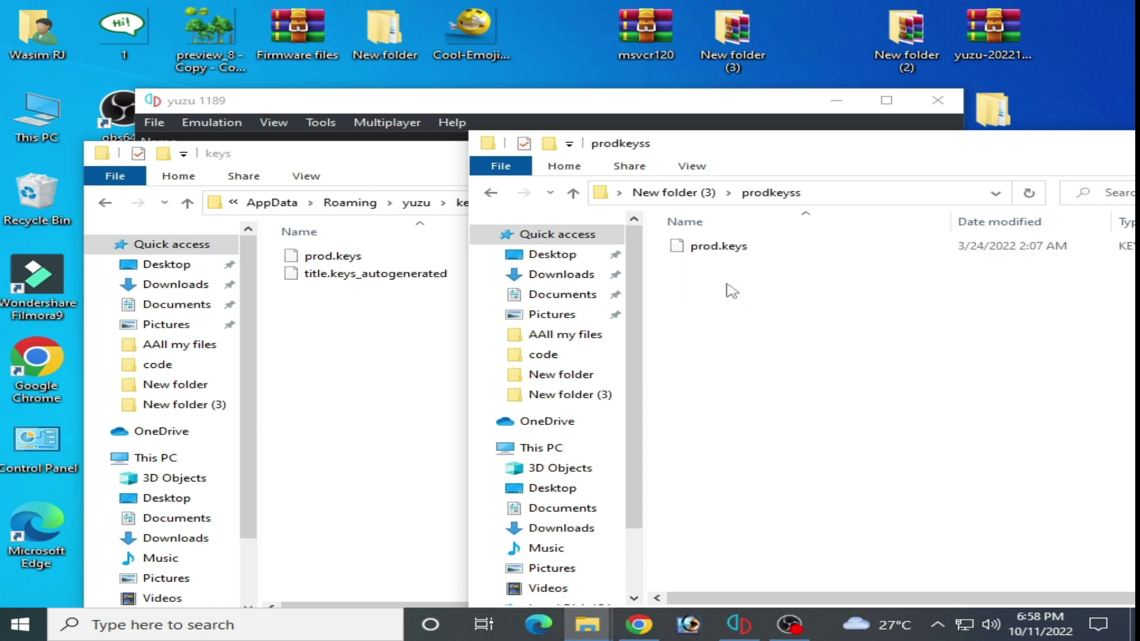
drag(826, 147, 506, 147)
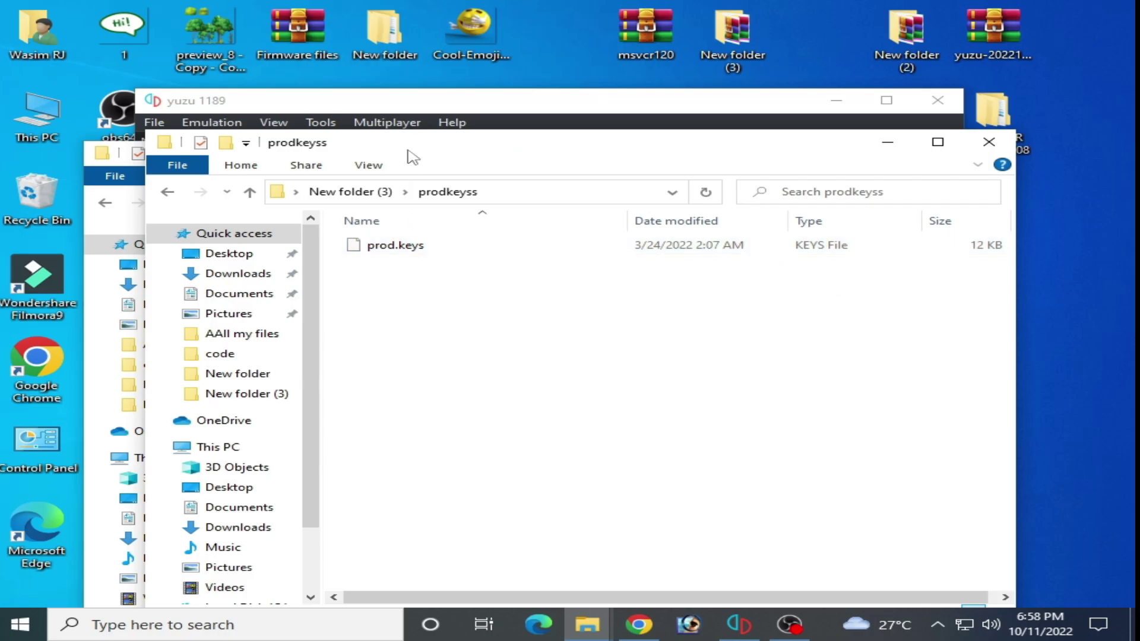
drag(412, 158, 686, 173)
- Delete the old prod.keys and paste the new 12 KB prod.keys from prodkeyss into keys
right_click(353, 260)
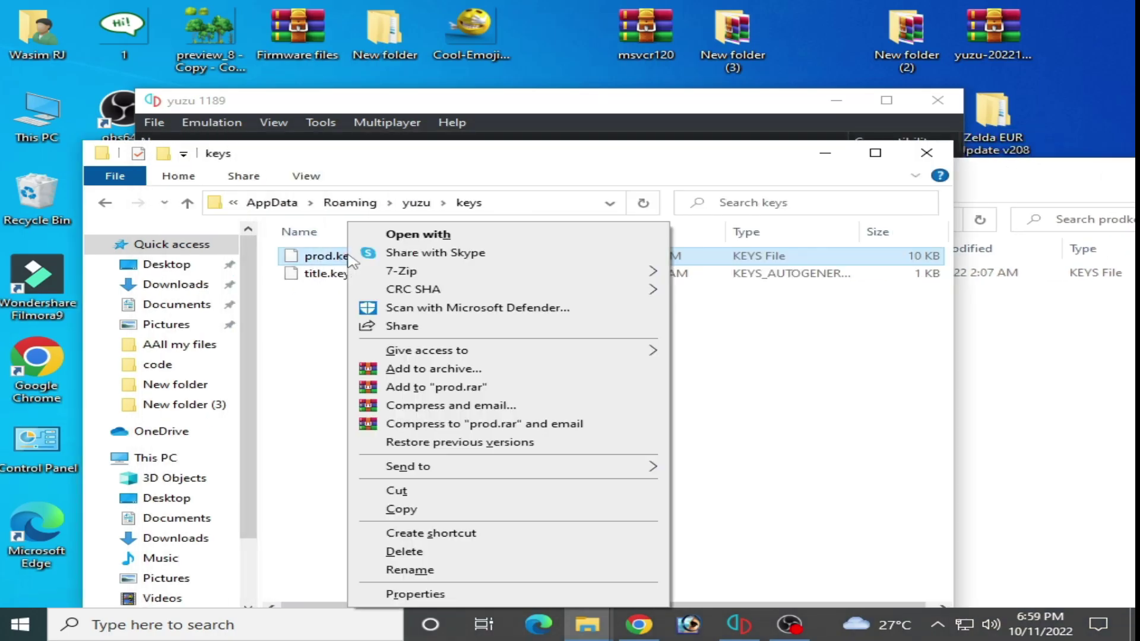
click(405, 552)
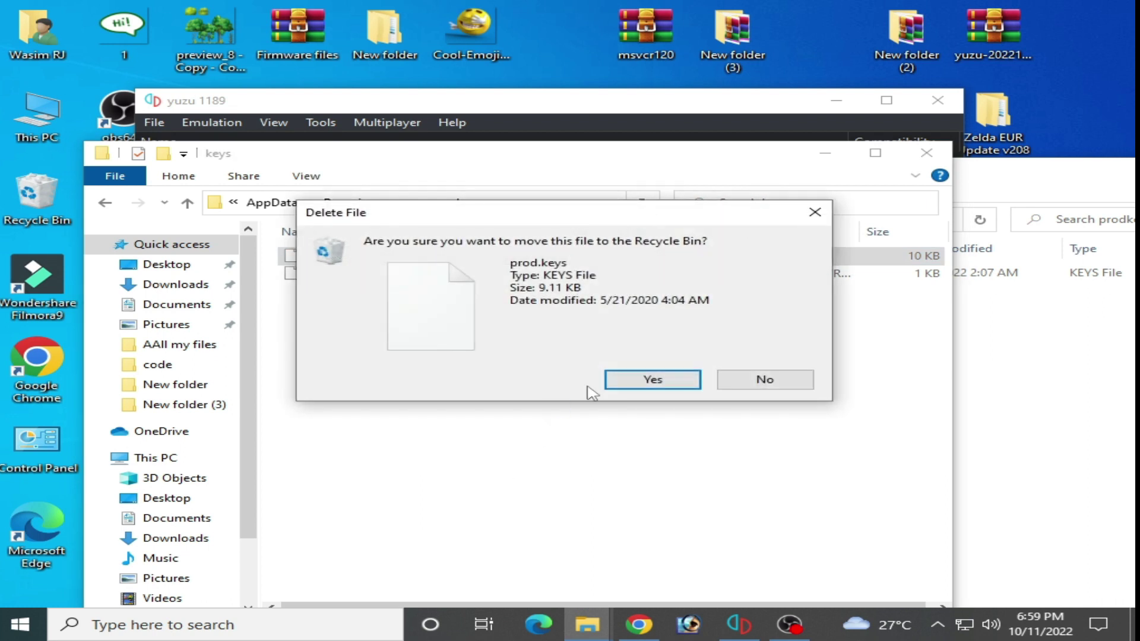
click(613, 383)
click(1024, 381)
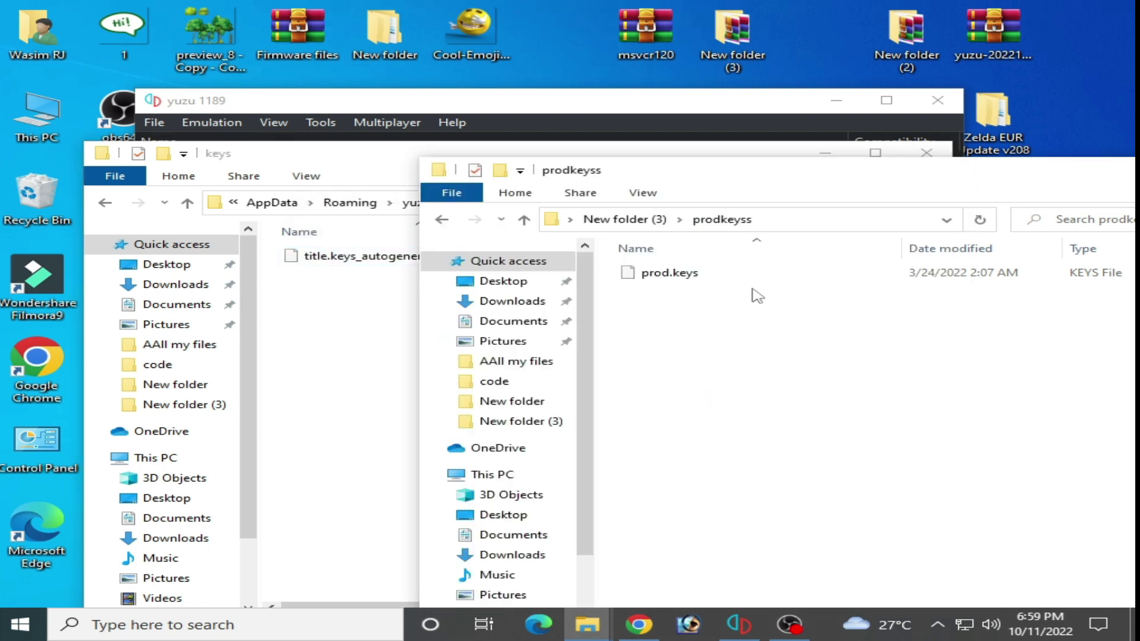
right_click(670, 279)
click(712, 510)
click(369, 342)
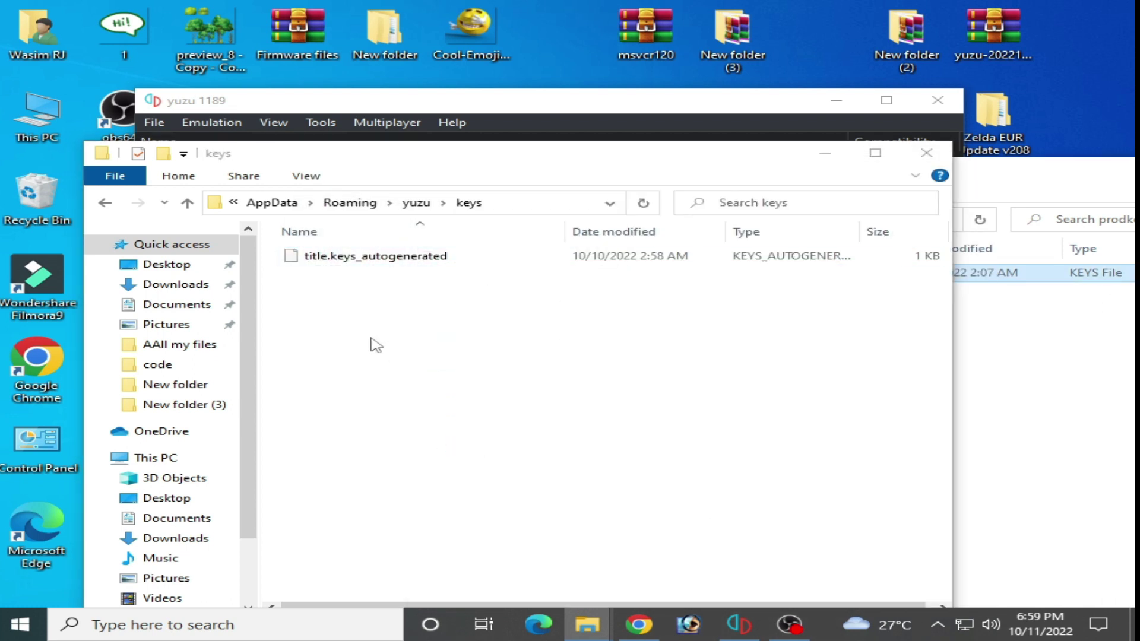
right_click(370, 340)
click(427, 454)
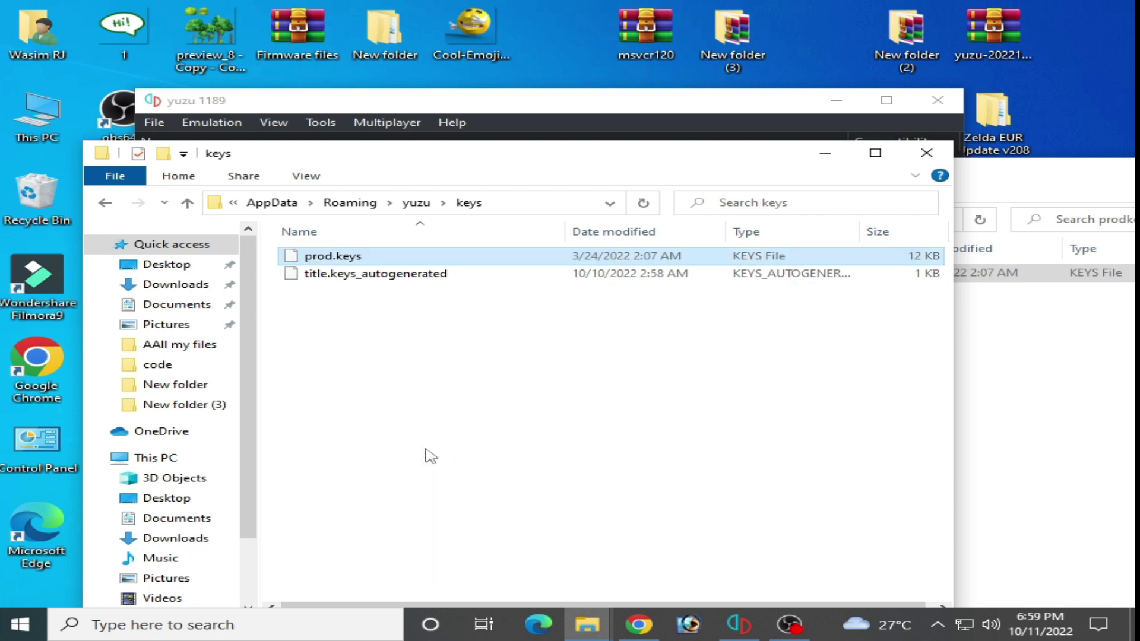
click(107, 203)
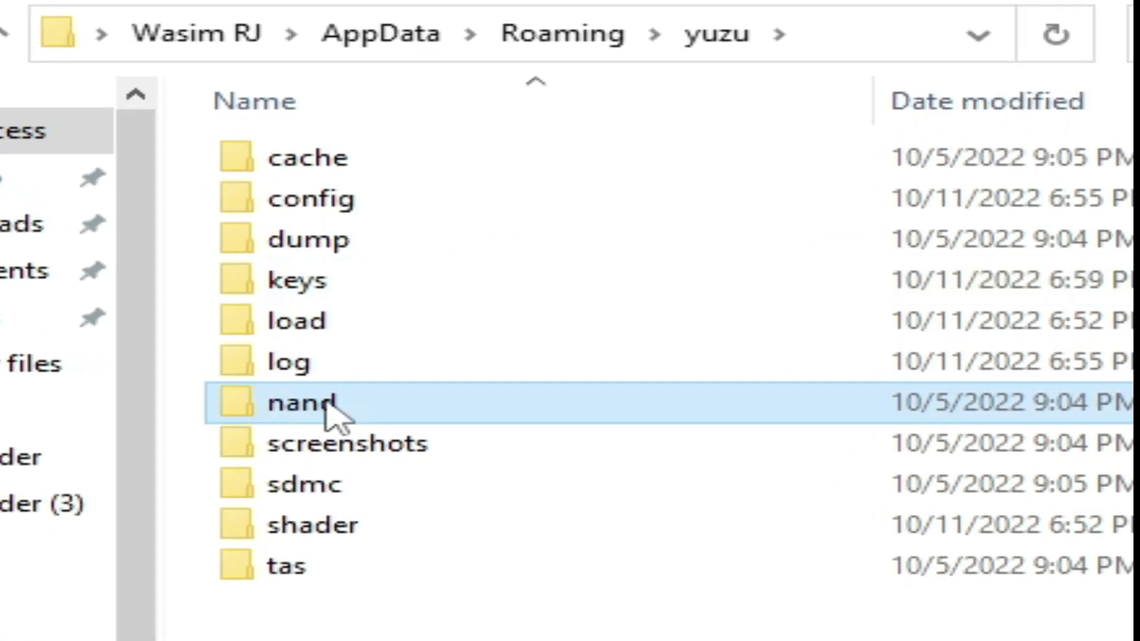
- Navigate through nand > system > Contents into the registered firmware folder
double_click(325, 363)
double_click(384, 158)
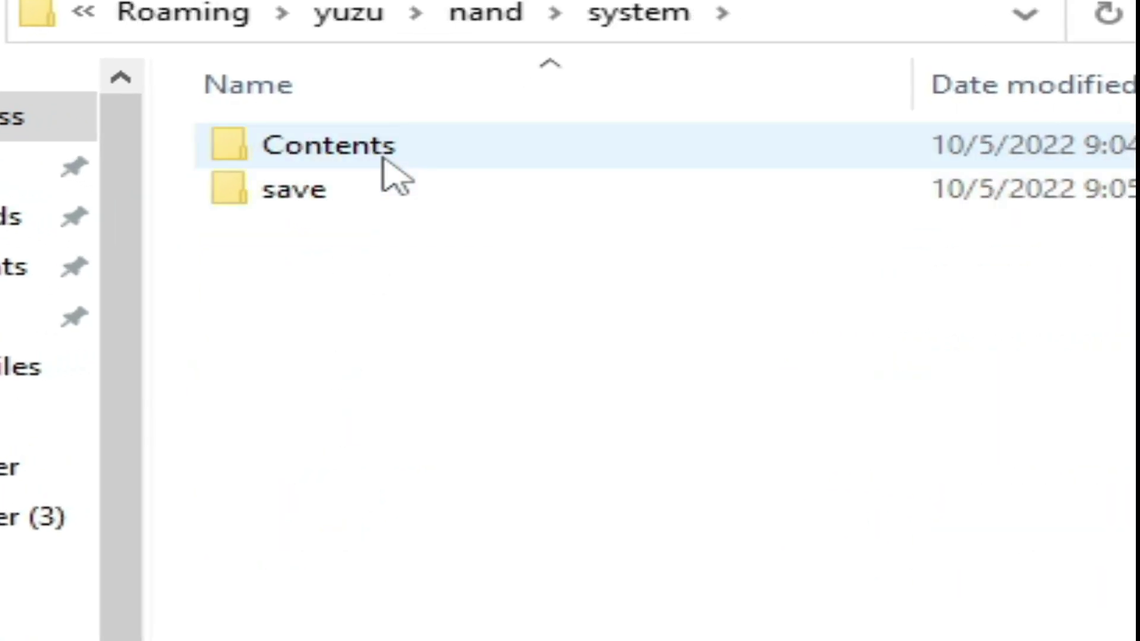
double_click(389, 173)
click(394, 203)
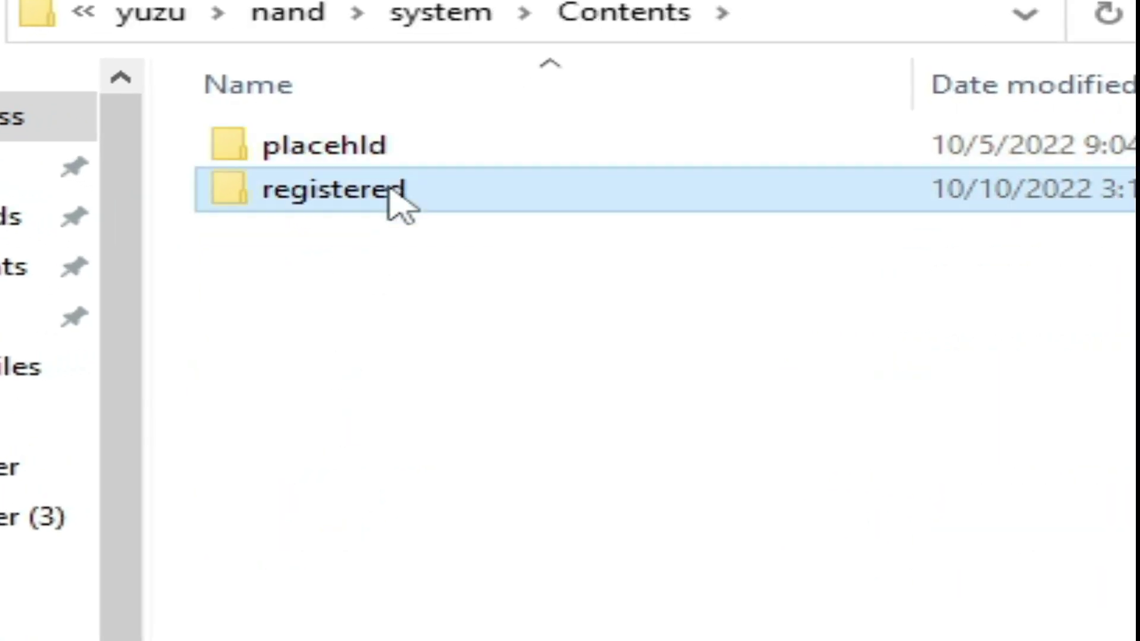
double_click(390, 192)
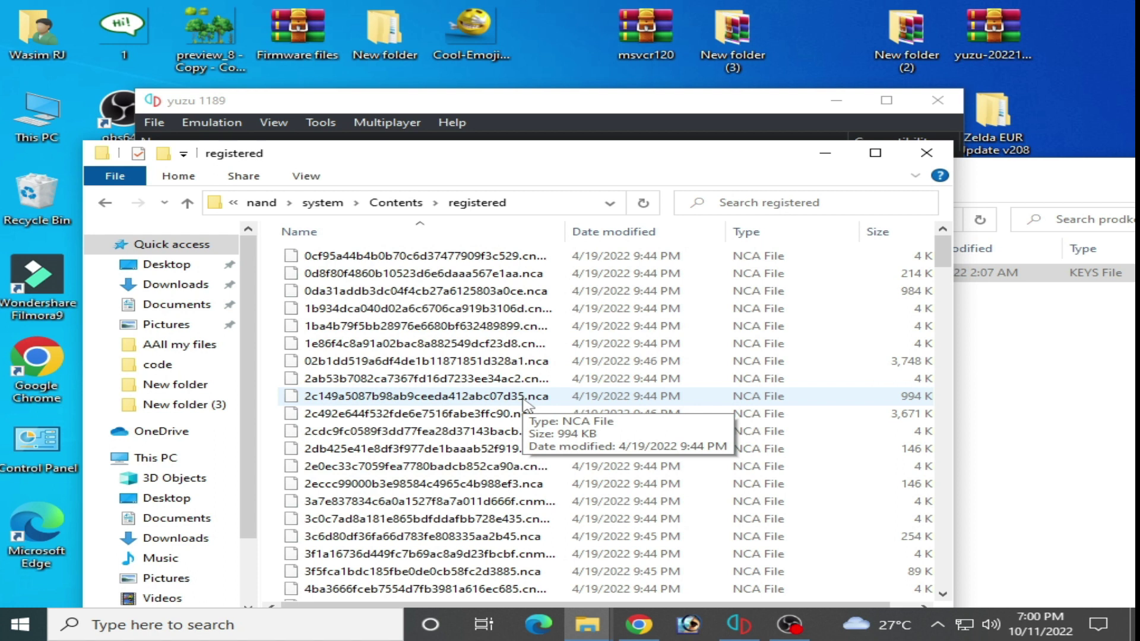
drag(438, 160, 453, 105)
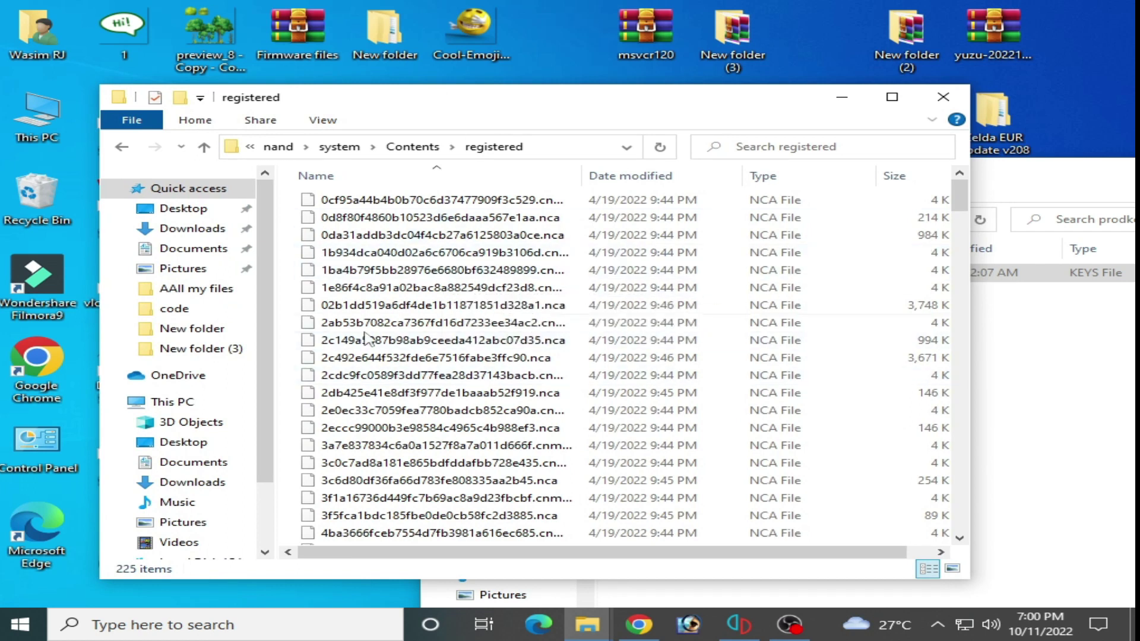
- Delete all 225 old firmware NCA files from registered and return to New folder (3)
mouse_move(286, 192)
mouse_down()
mouse_move(503, 550)
mouse_move(504, 536)
mouse_up()
right_click(503, 534)
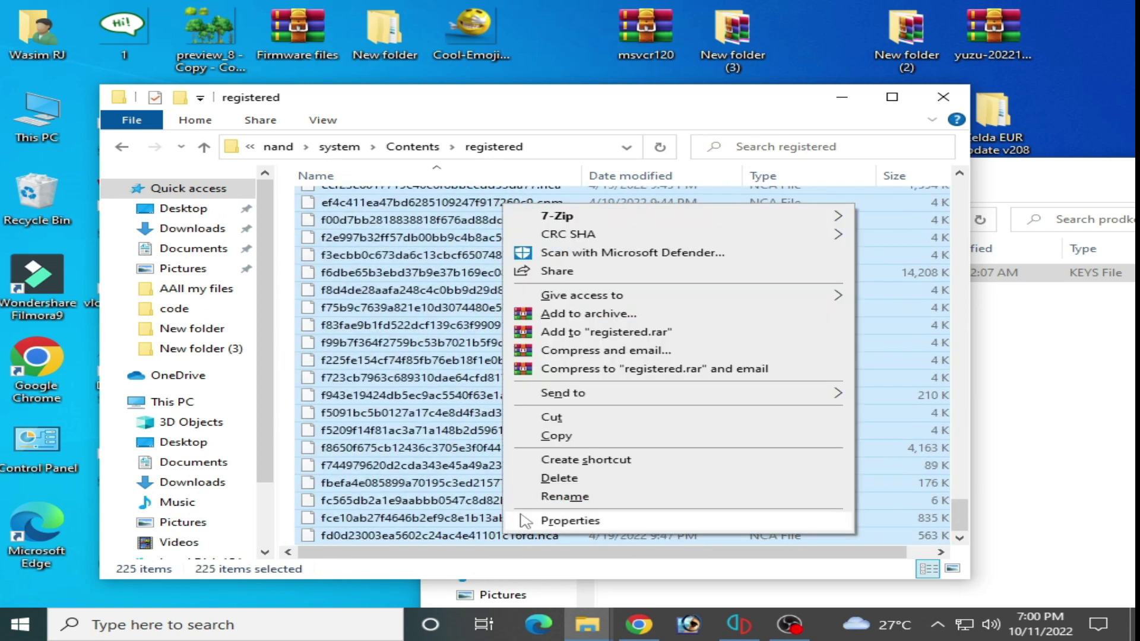
click(560, 478)
click(652, 325)
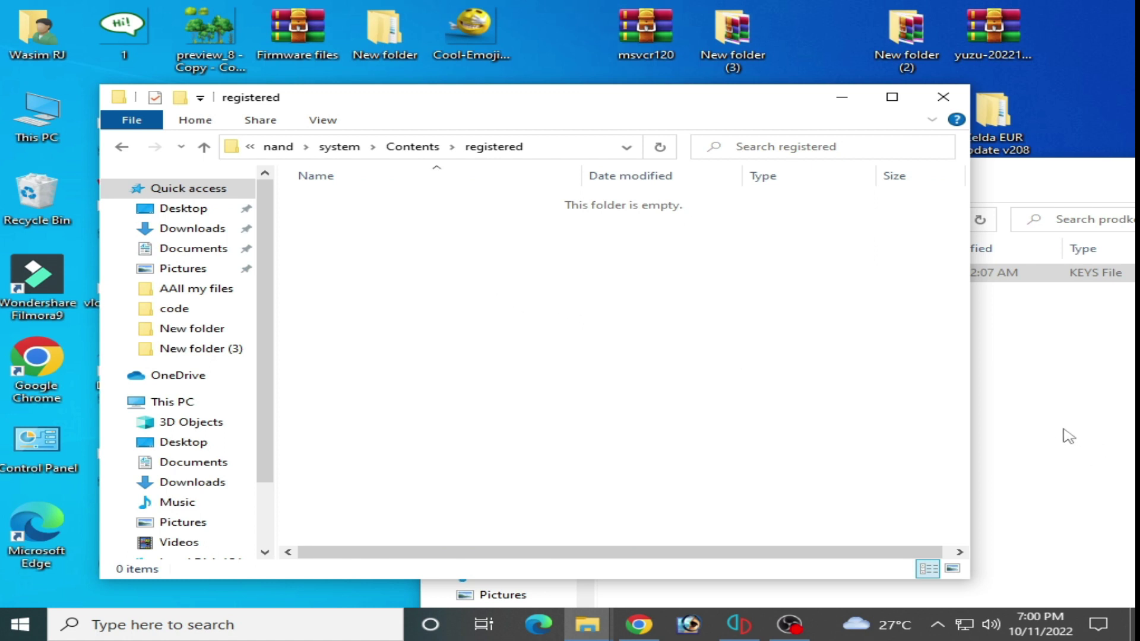
click(1067, 436)
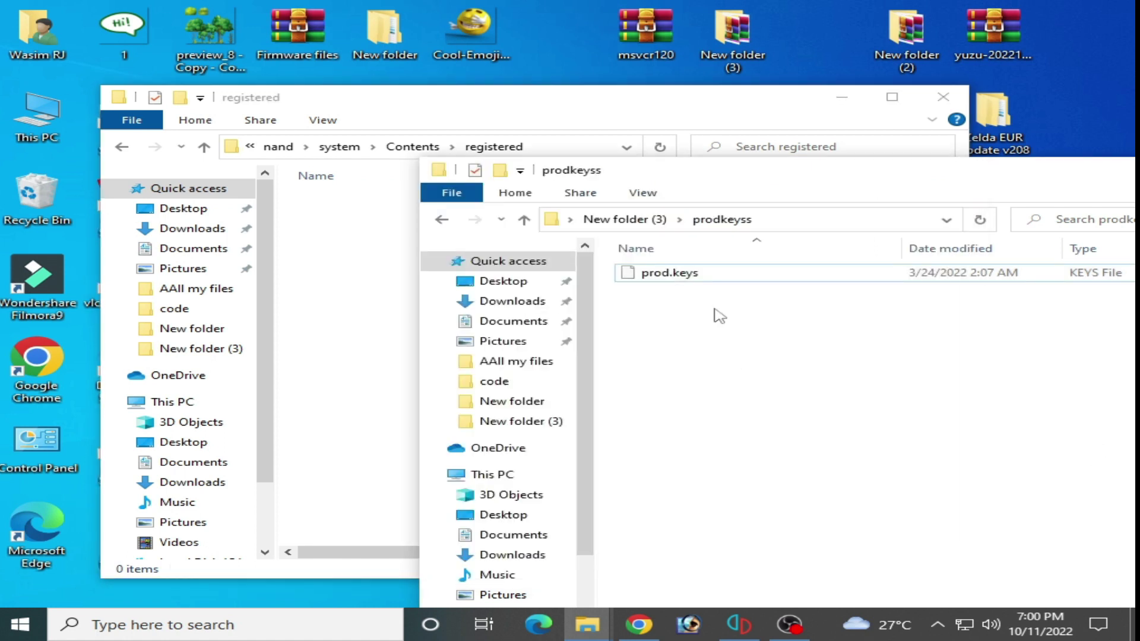
click(446, 220)
- Extract FirmwarefilesS, then extract the Firmware 14.1.1 archive inside Firmwarefiles2 into its own folder
right_click(677, 292)
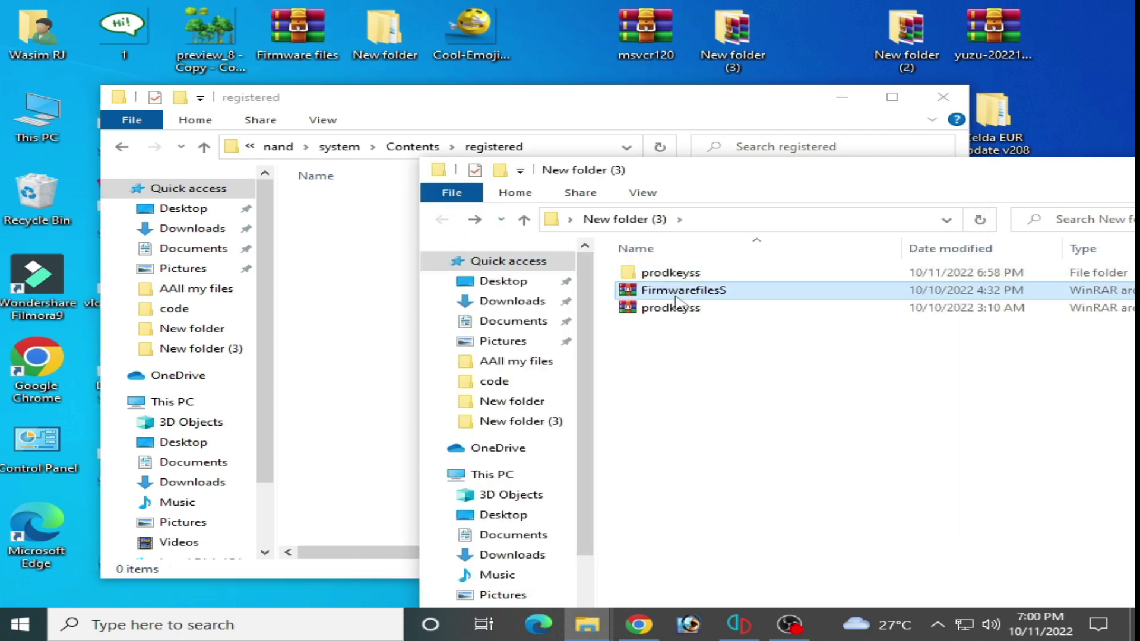
click(728, 307)
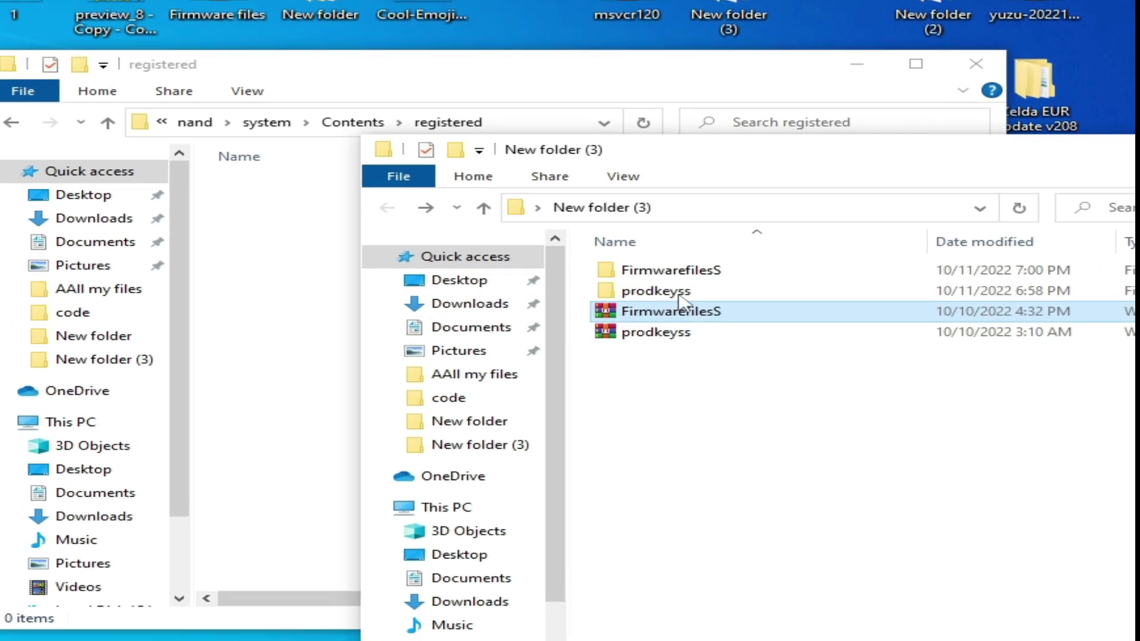
click(710, 280)
double_click(675, 269)
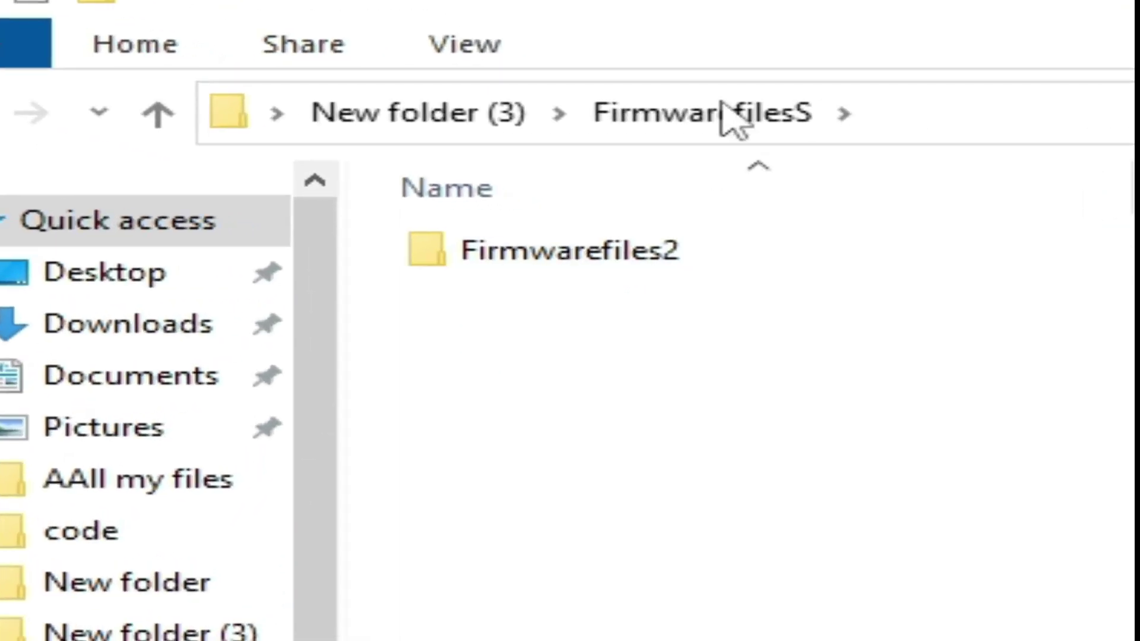
double_click(432, 302)
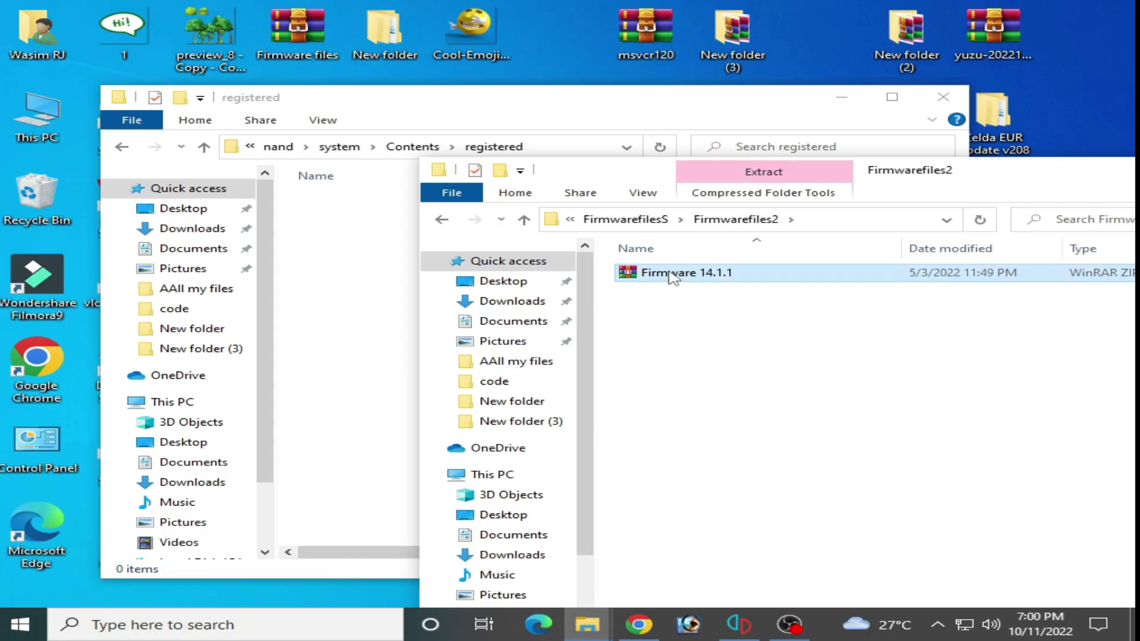
right_click(667, 272)
click(703, 307)
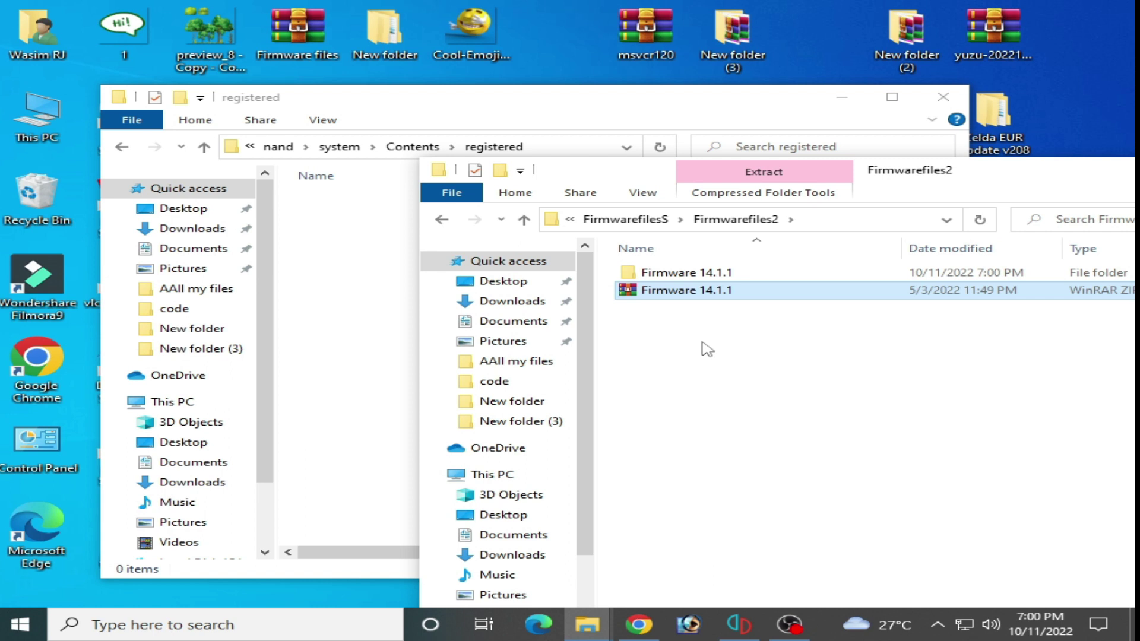
- Select all 225 NCA files in the Firmware 14.1.1 folder and copy them
double_click(685, 273)
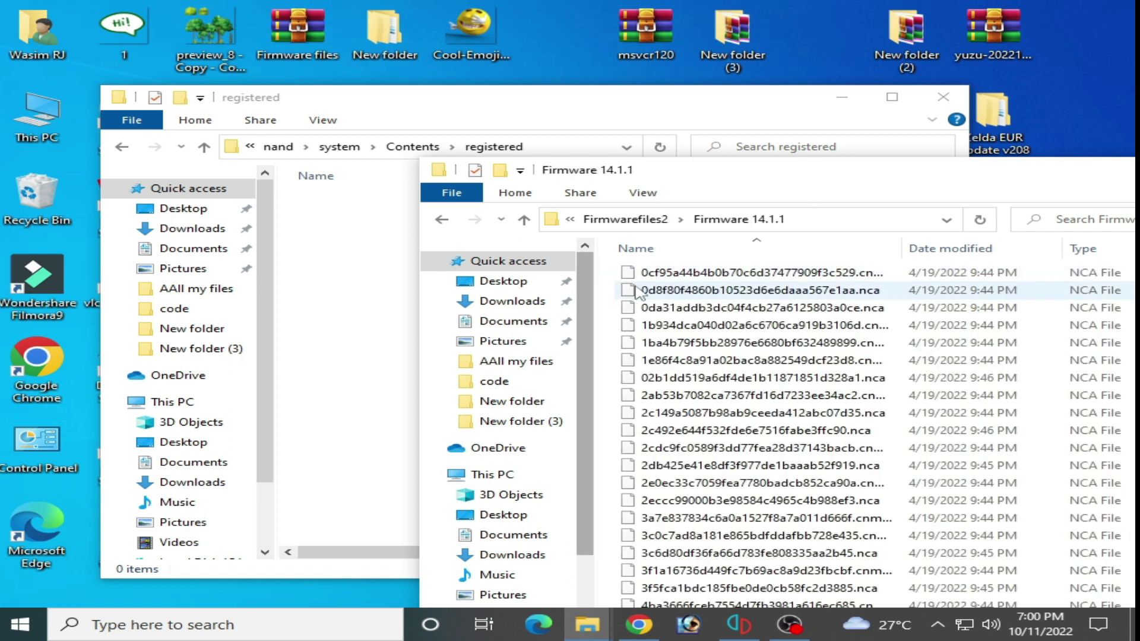
drag(623, 267, 746, 492)
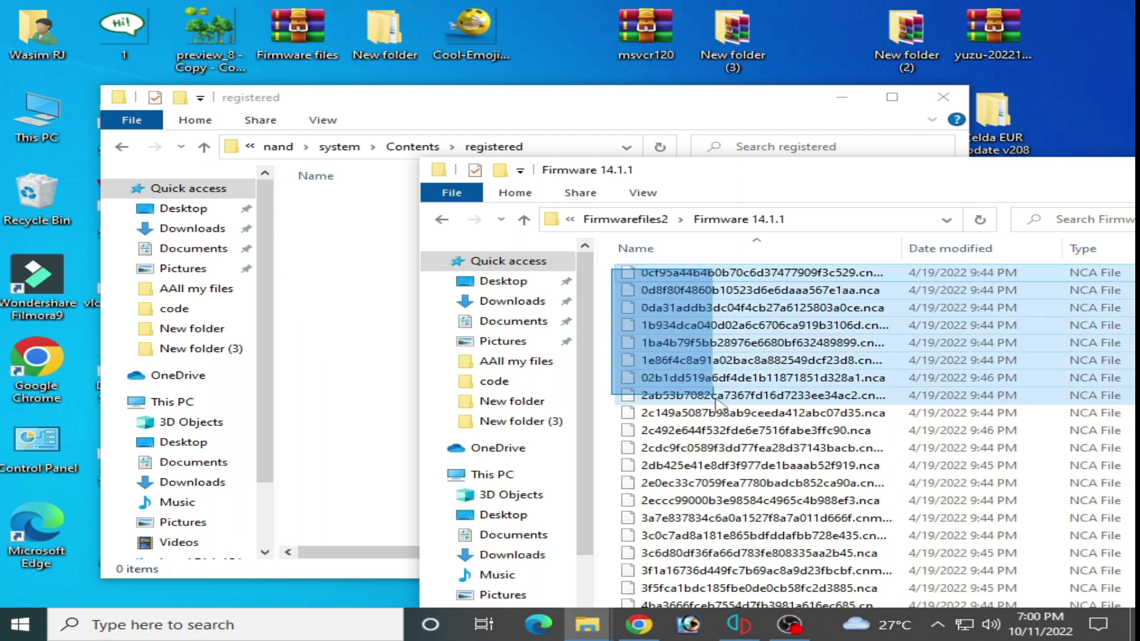
right_click(742, 490)
click(710, 177)
drag(704, 174, 646, 58)
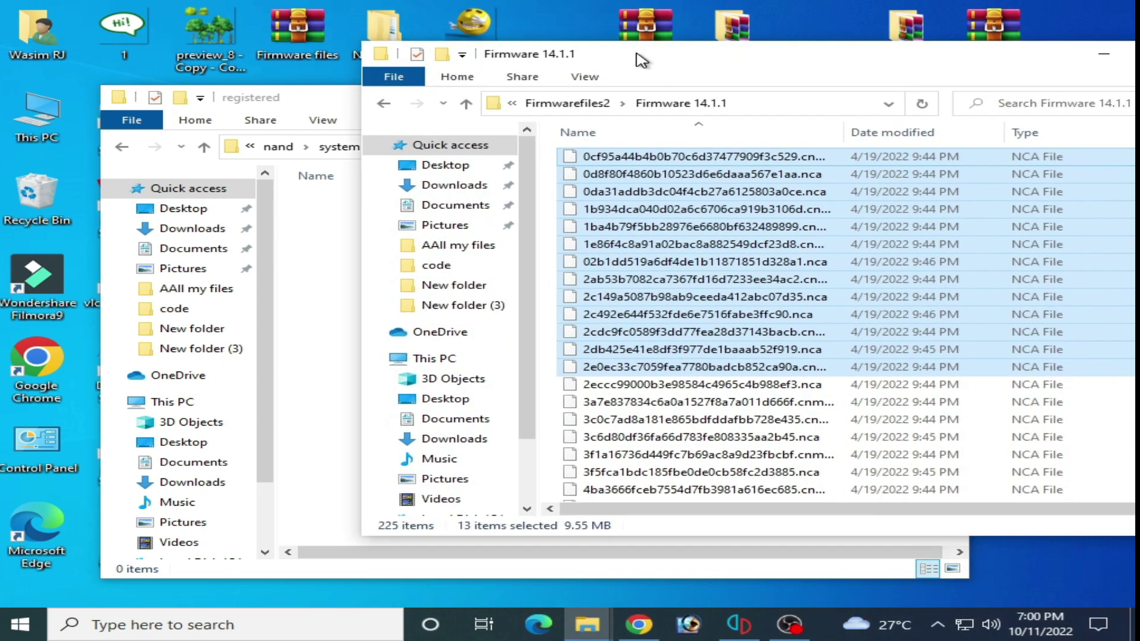
mouse_move(552, 156)
mouse_down()
mouse_move(701, 583)
mouse_move(707, 551)
mouse_up()
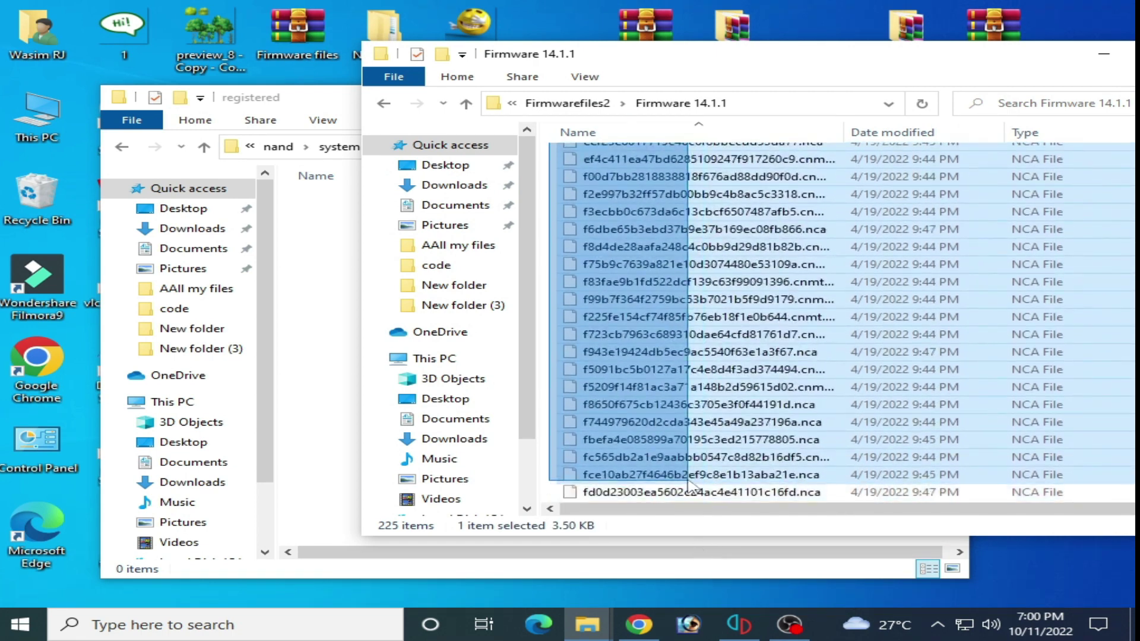
drag(705, 550, 742, 494)
right_click(740, 495)
click(797, 398)
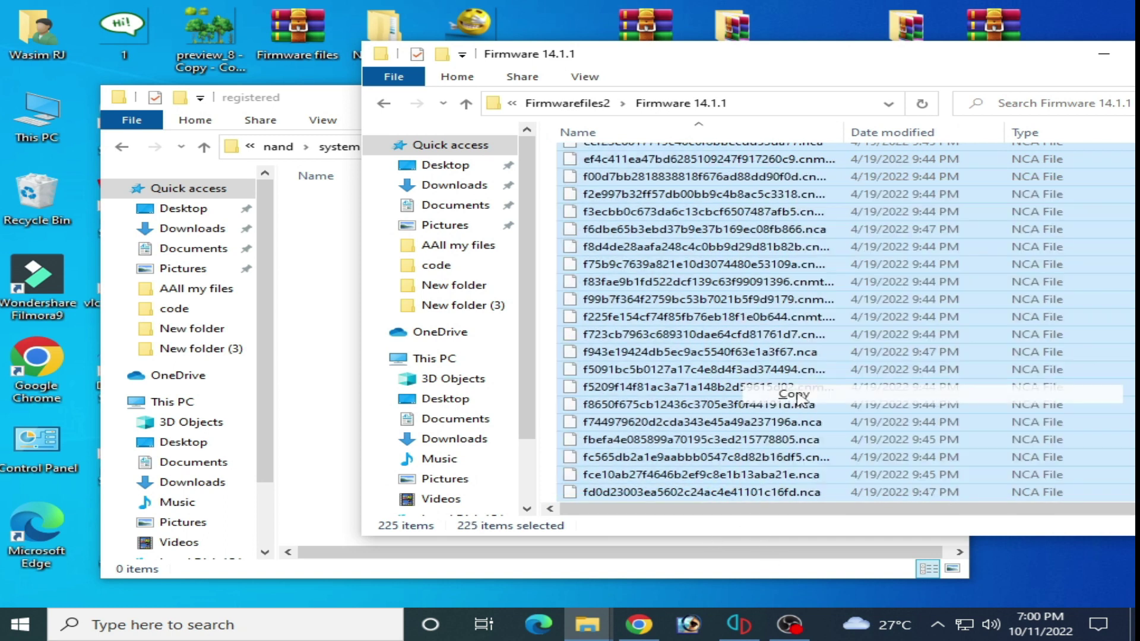
- Paste the 225 NCA files into yuzu's empty registered folder
click(315, 293)
right_click(407, 293)
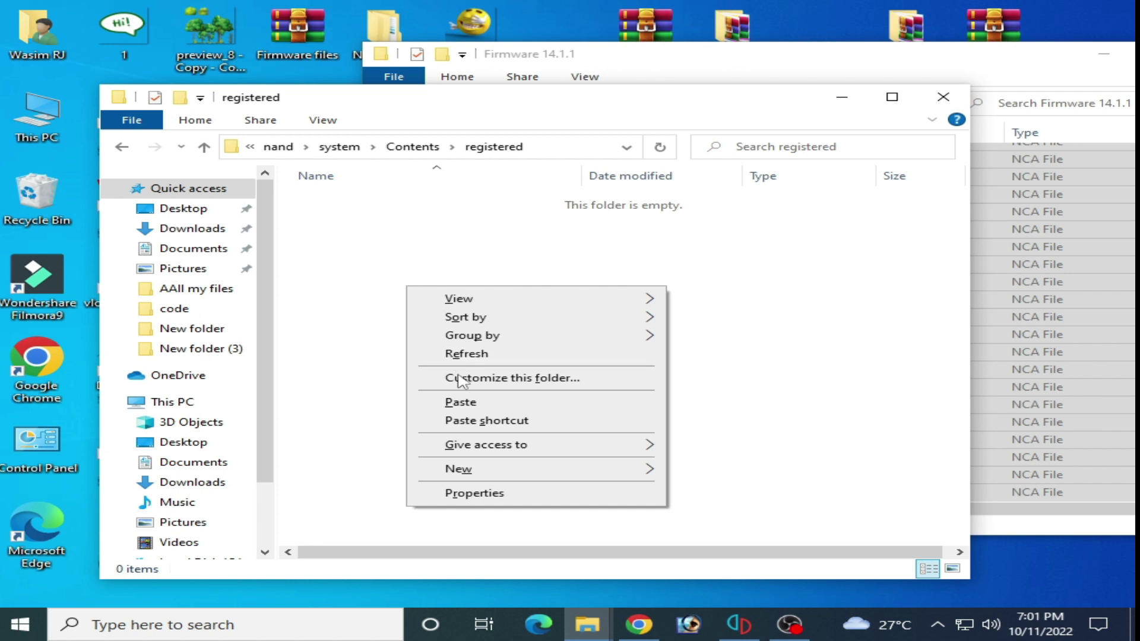
click(470, 405)
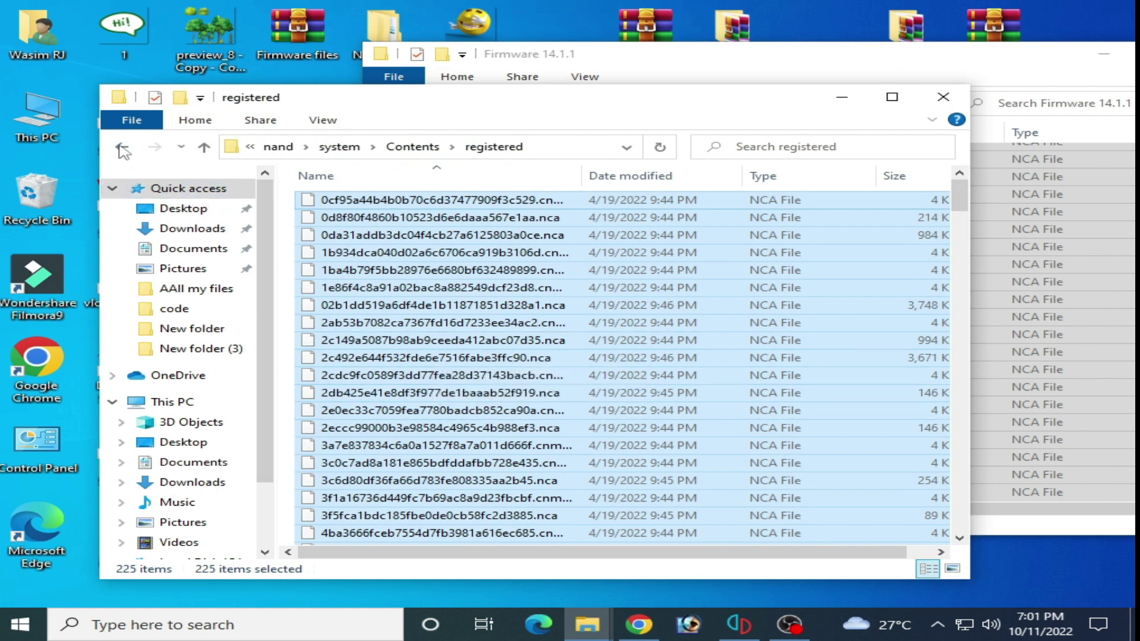
- Navigate back up to the yuzu data folder, close it and focus the yuzu game list
click(122, 147)
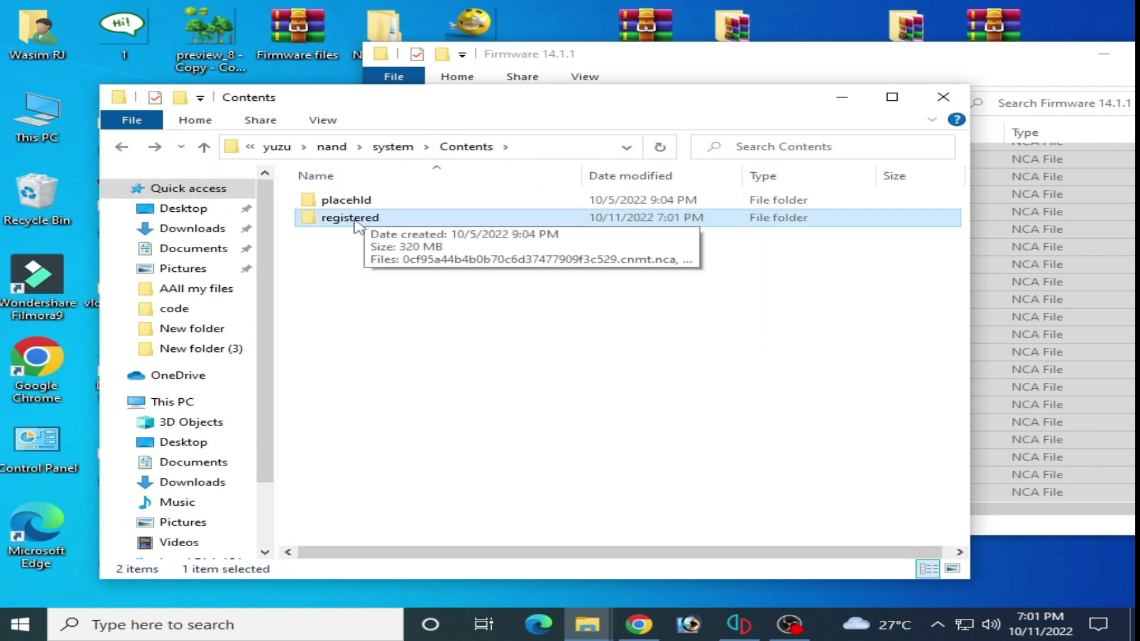
click(122, 149)
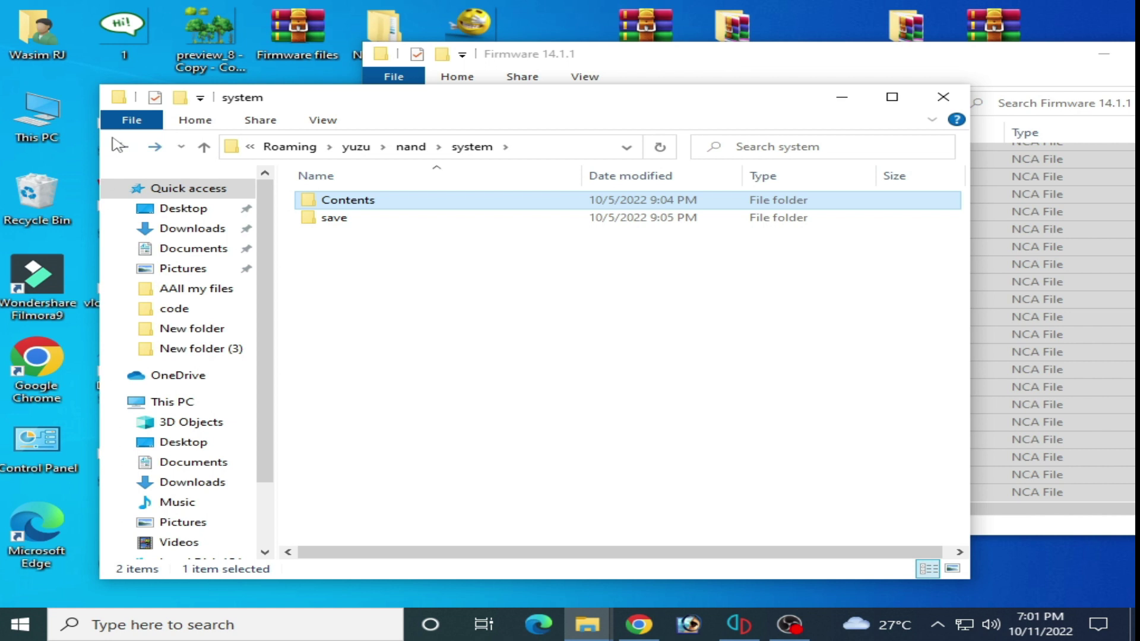
click(122, 147)
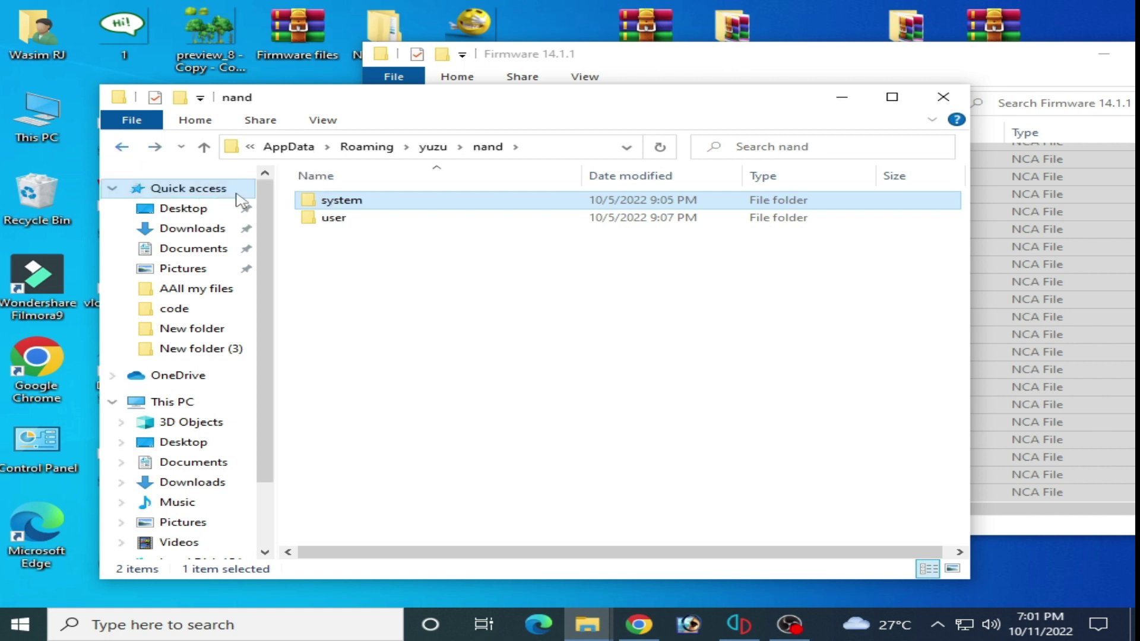
click(122, 147)
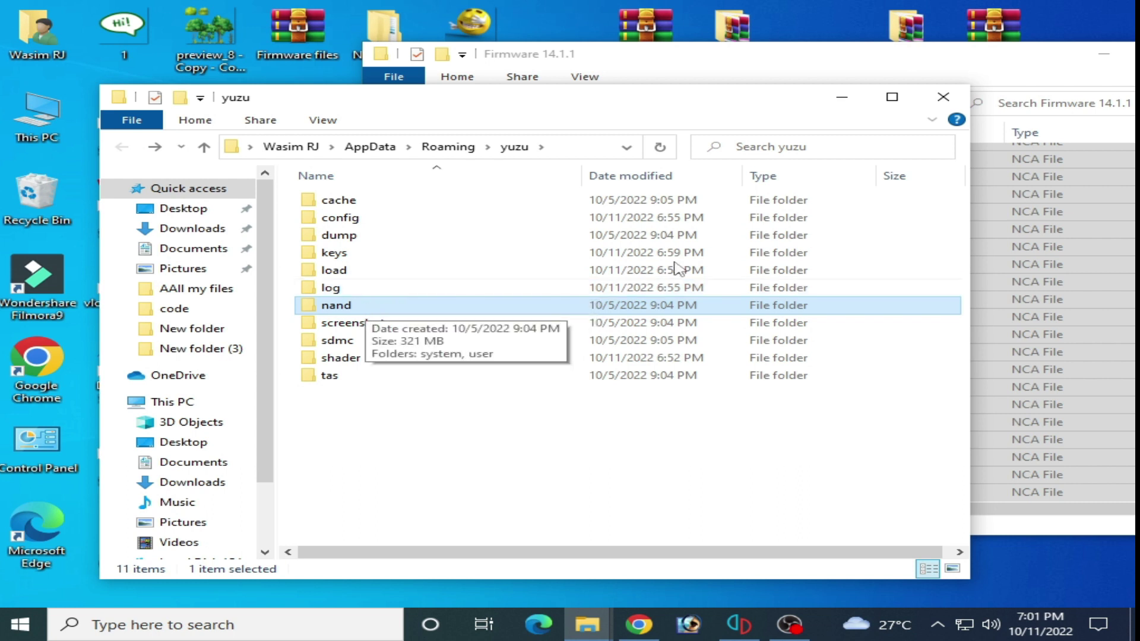
click(943, 96)
click(316, 105)
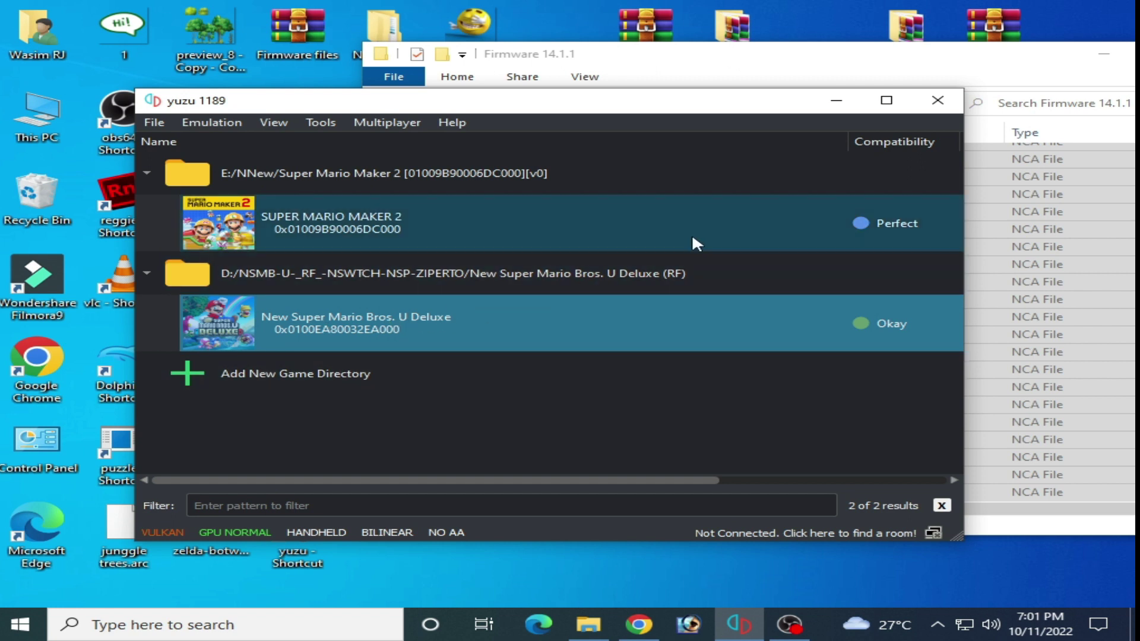
- Close yuzu and relaunch it from the desktop shortcut
click(940, 105)
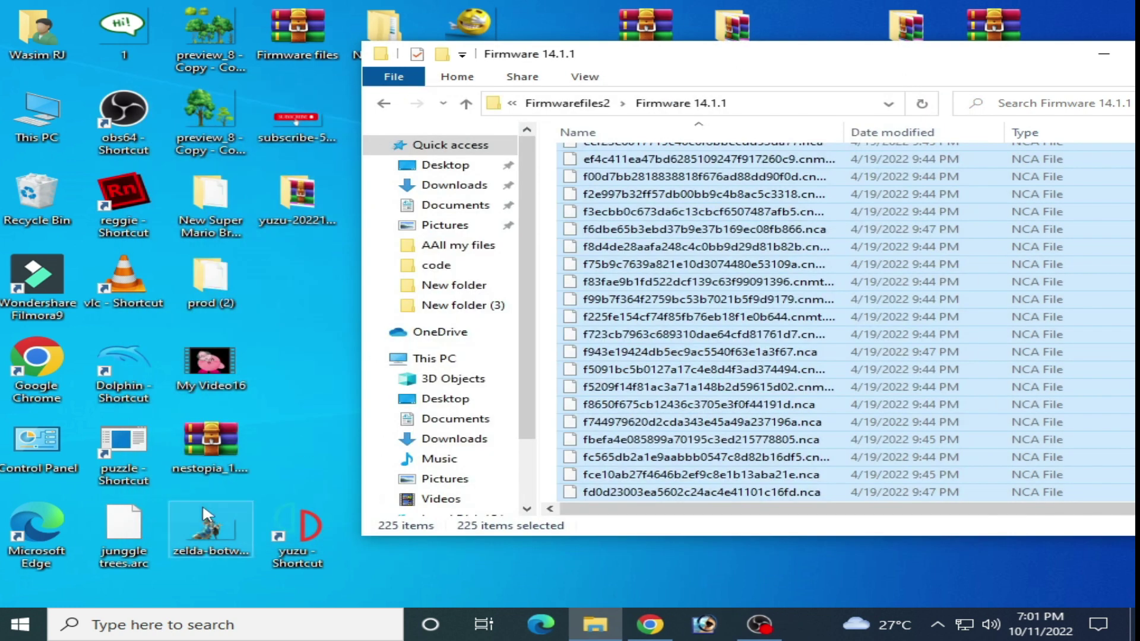
click(298, 524)
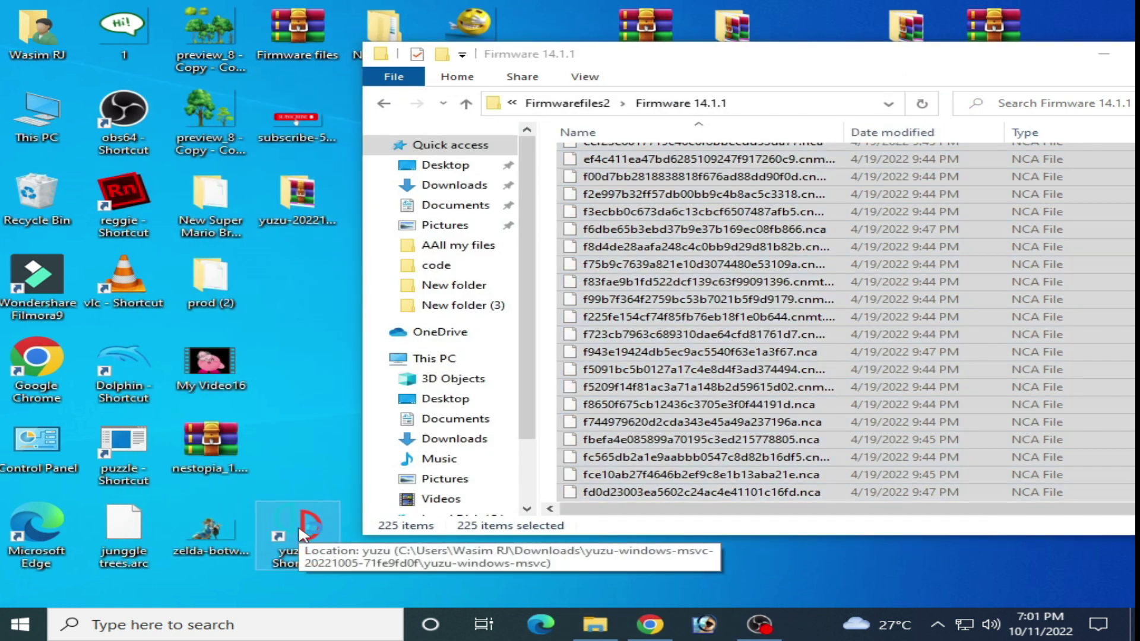
double_click(298, 524)
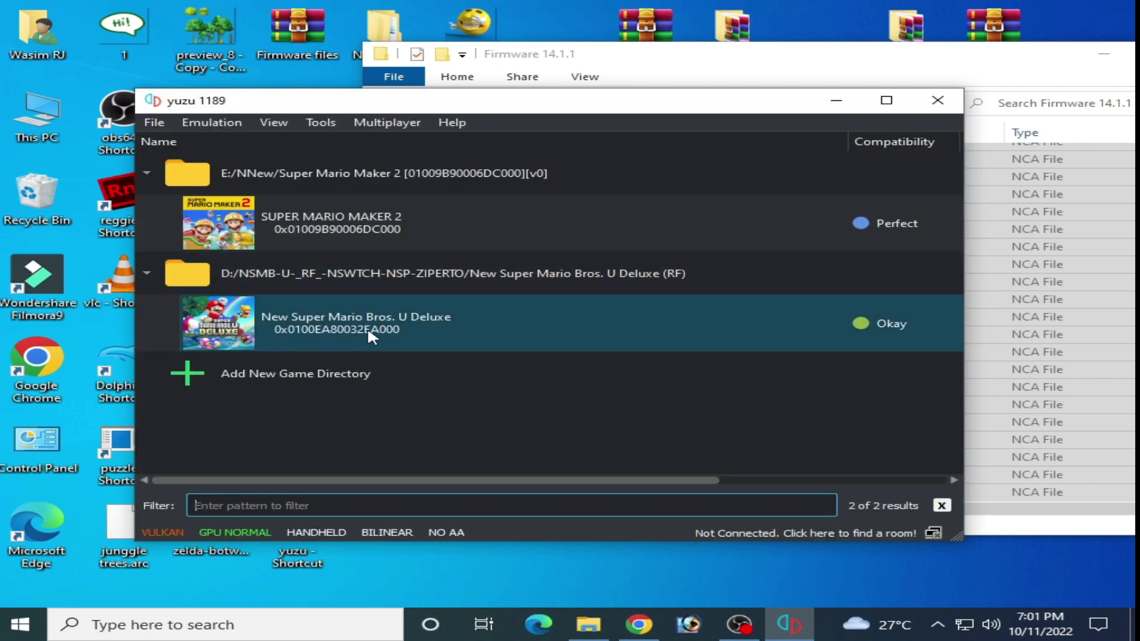
- Remove all pipeline caches for New Super Mario Bros. U Deluxe again so the game boots
right_click(356, 325)
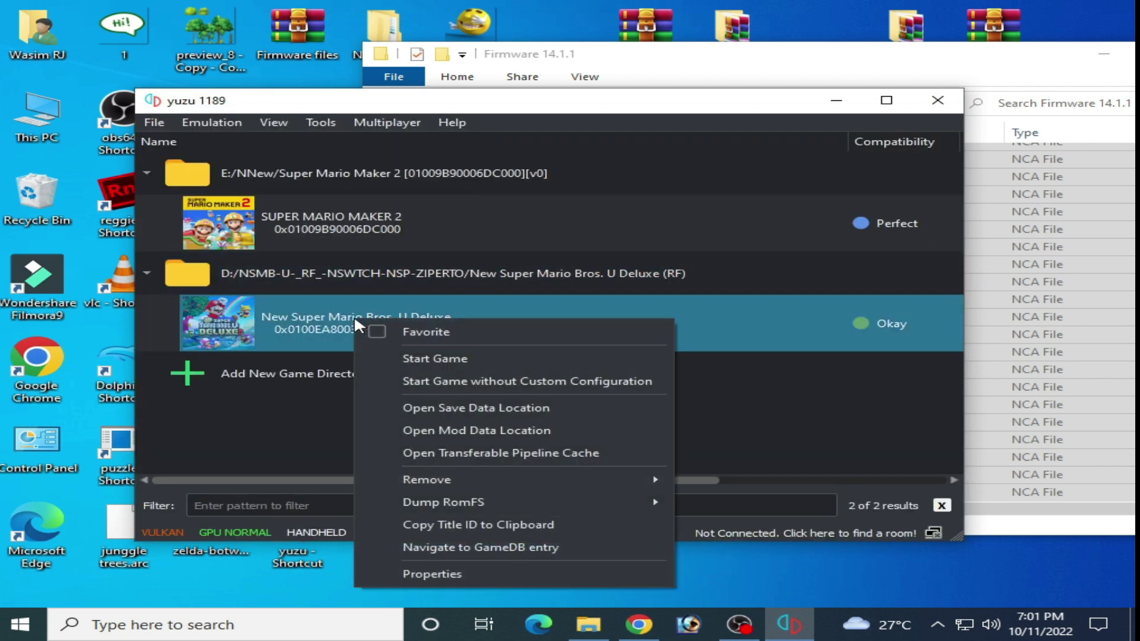
mouse_move(526, 479)
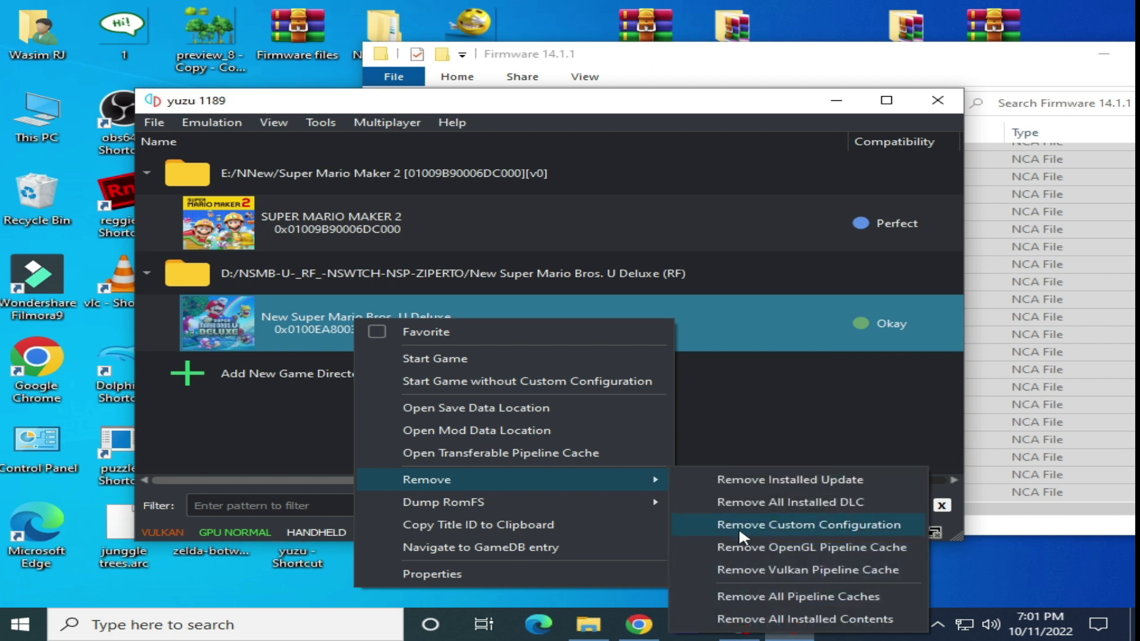
click(775, 597)
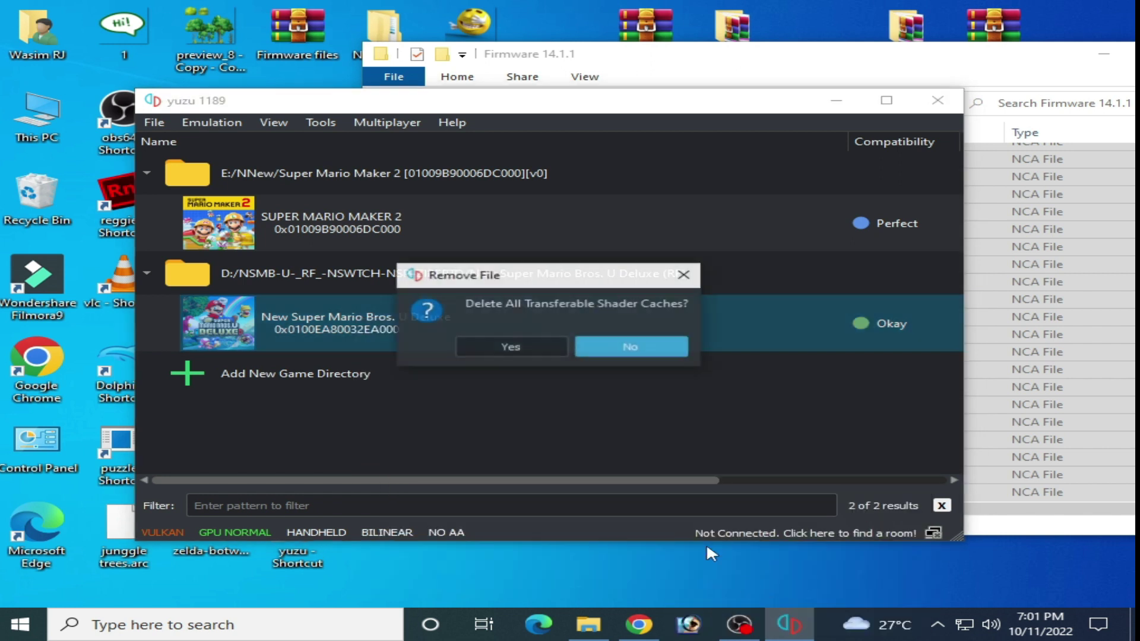
click(526, 345)
click(628, 347)
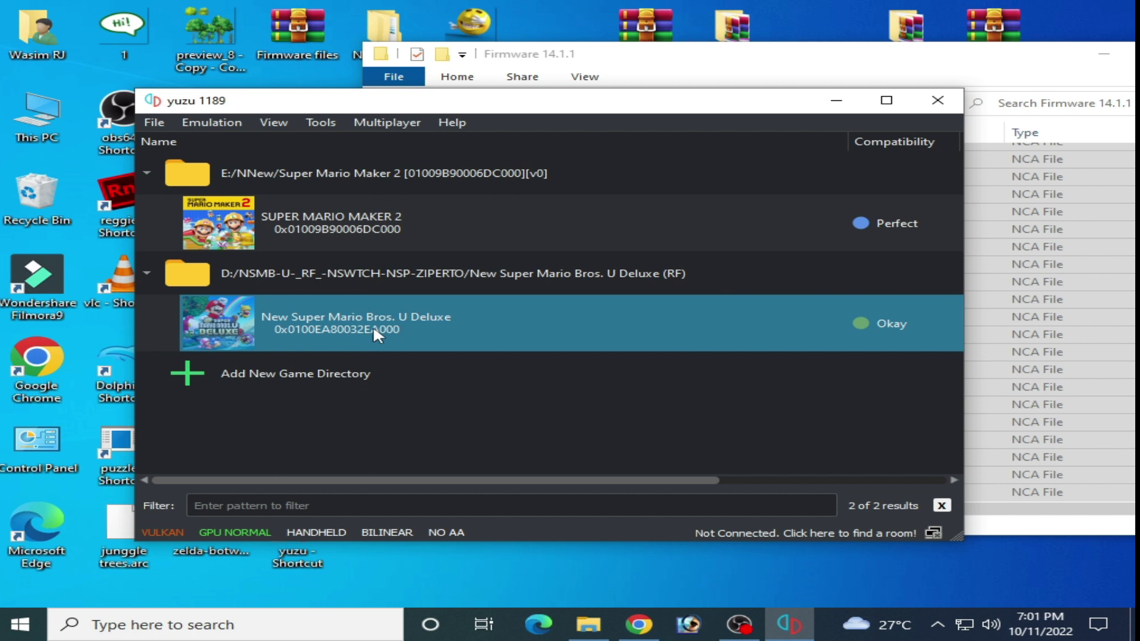
- Launch New Super Mario Bros. U Deluxe from the game list, skip the title screen and start Story Mode file 1
double_click(373, 326)
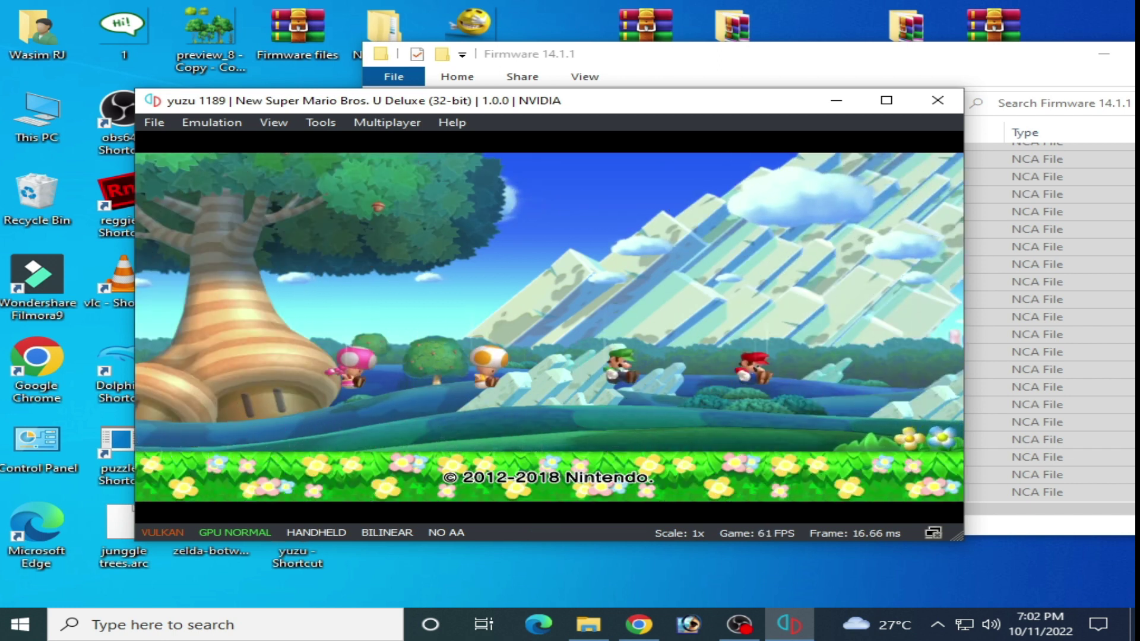
key(x)
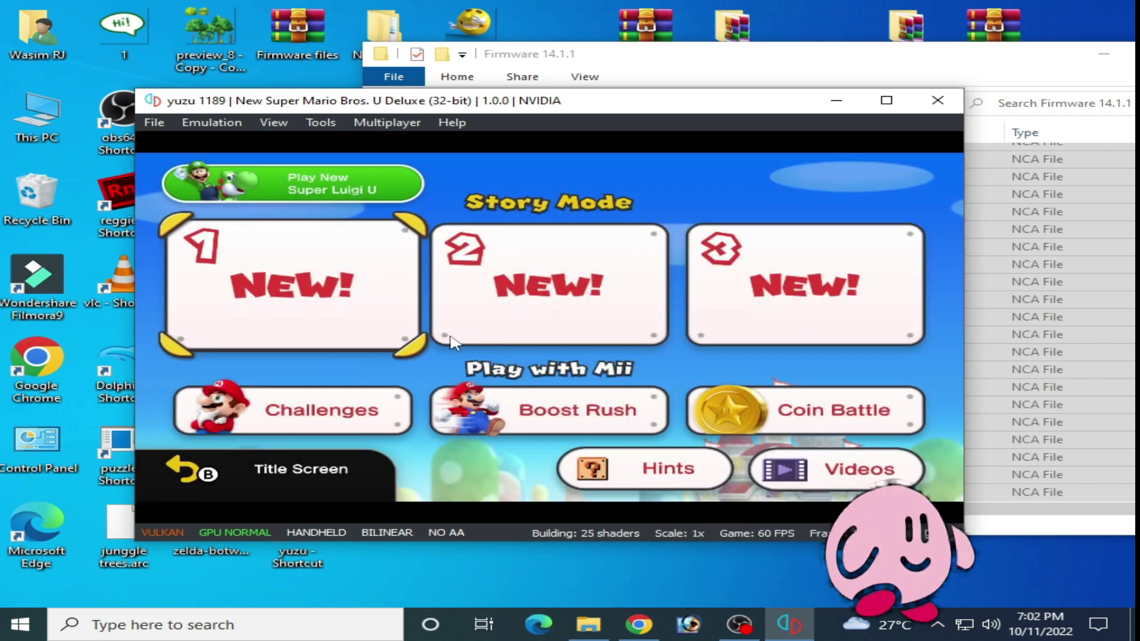
key(c)
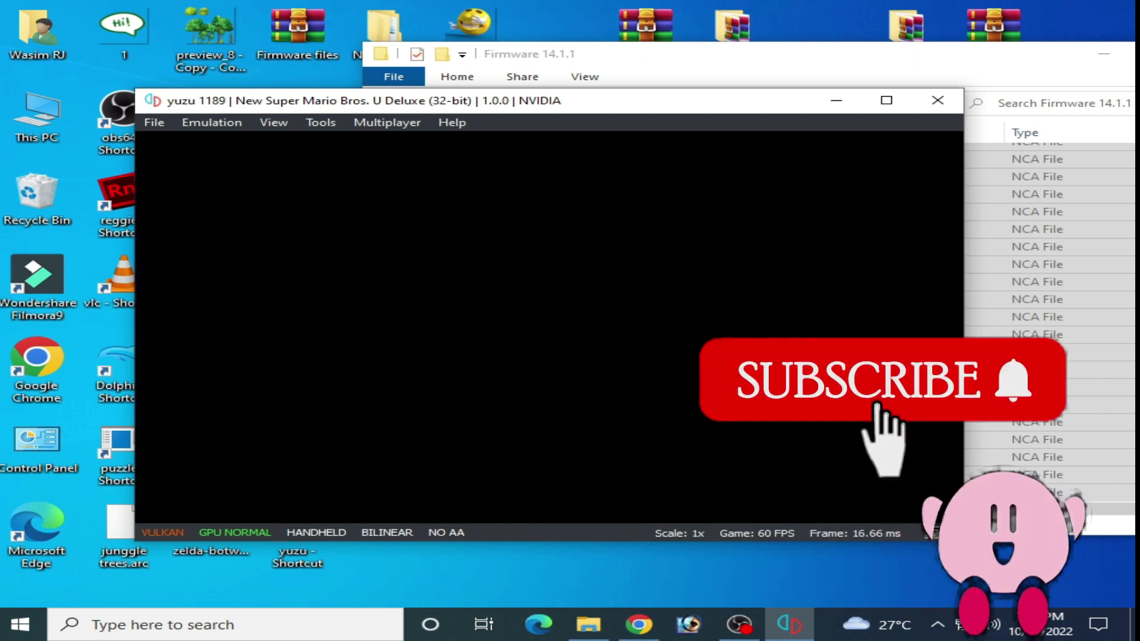